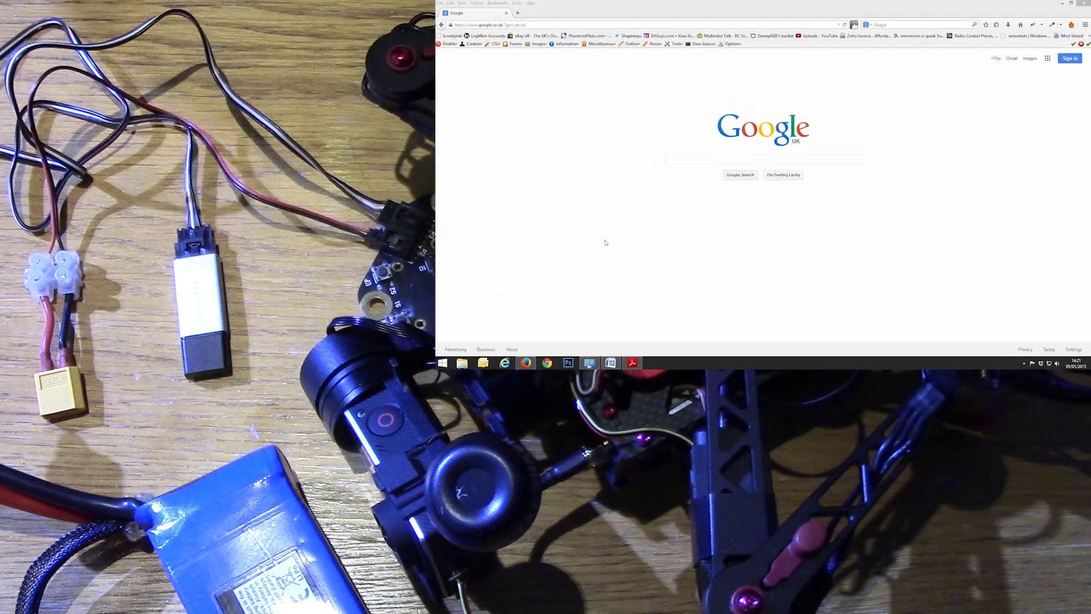
Search Google for 'feiyu-tech', go to the official FeiYu Tech site and browse its Products catalogue
click(748, 143)
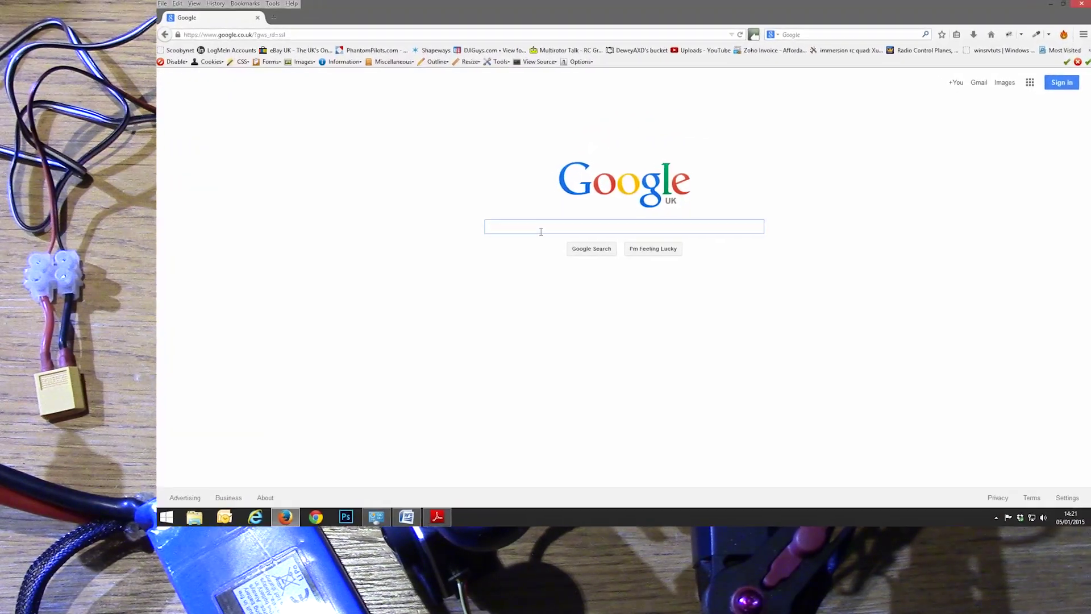
text(feiyu-tech)
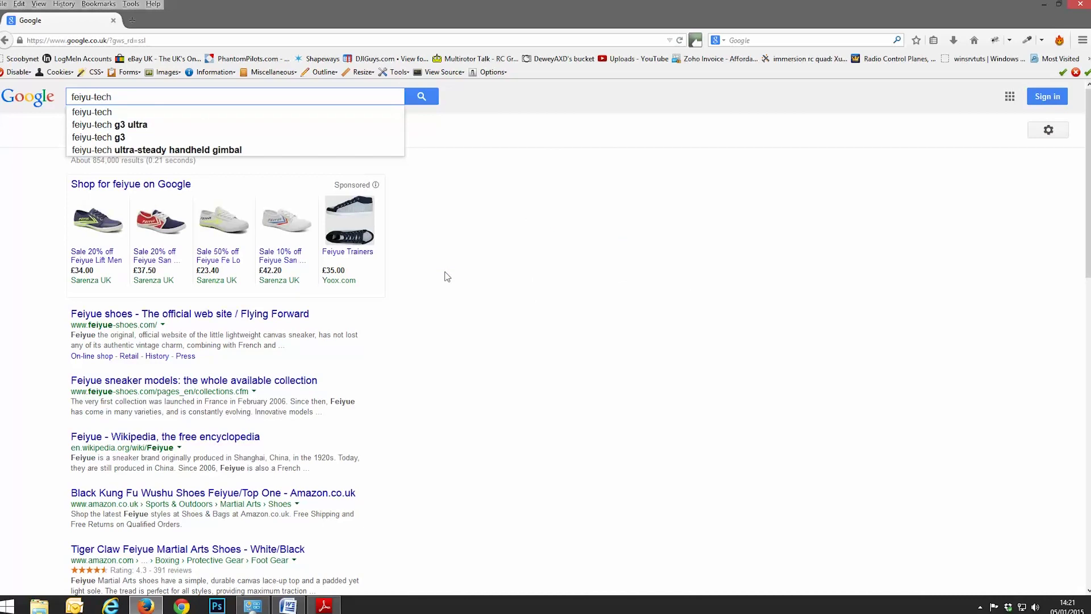
key(Return)
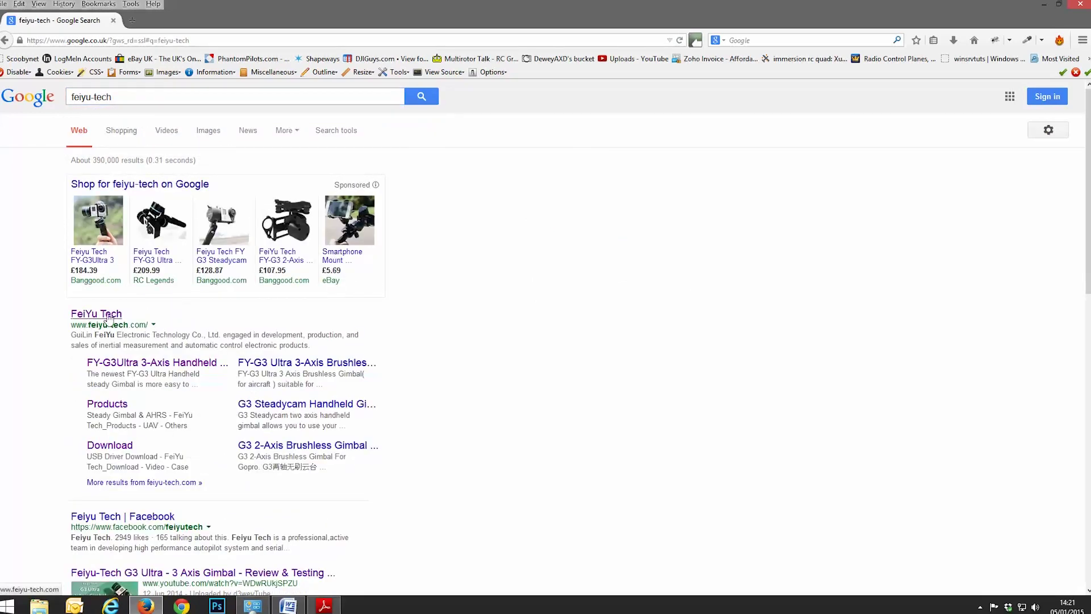
click(109, 316)
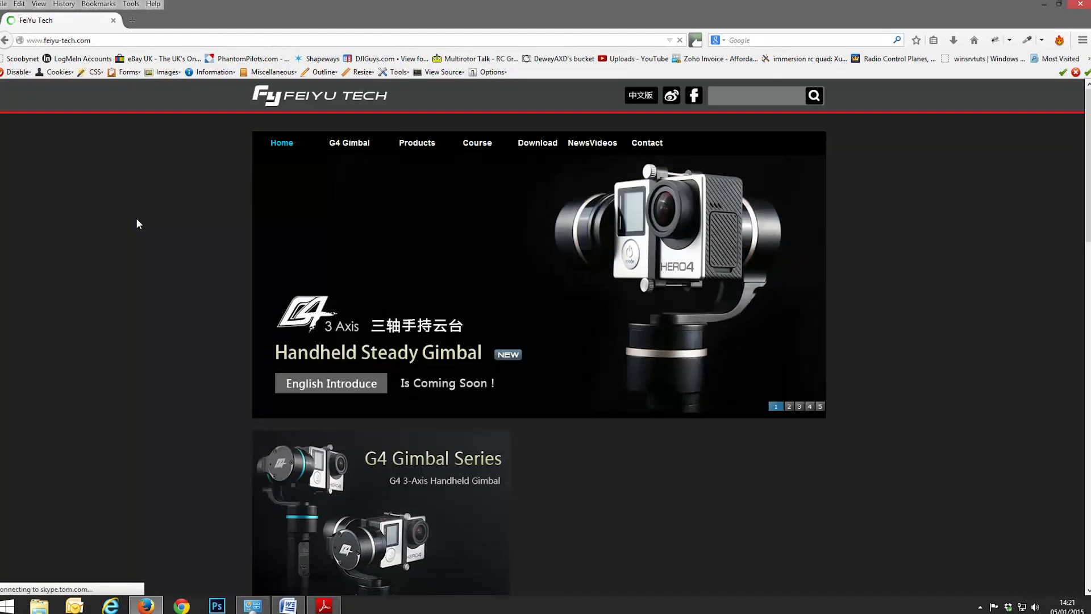
click(409, 147)
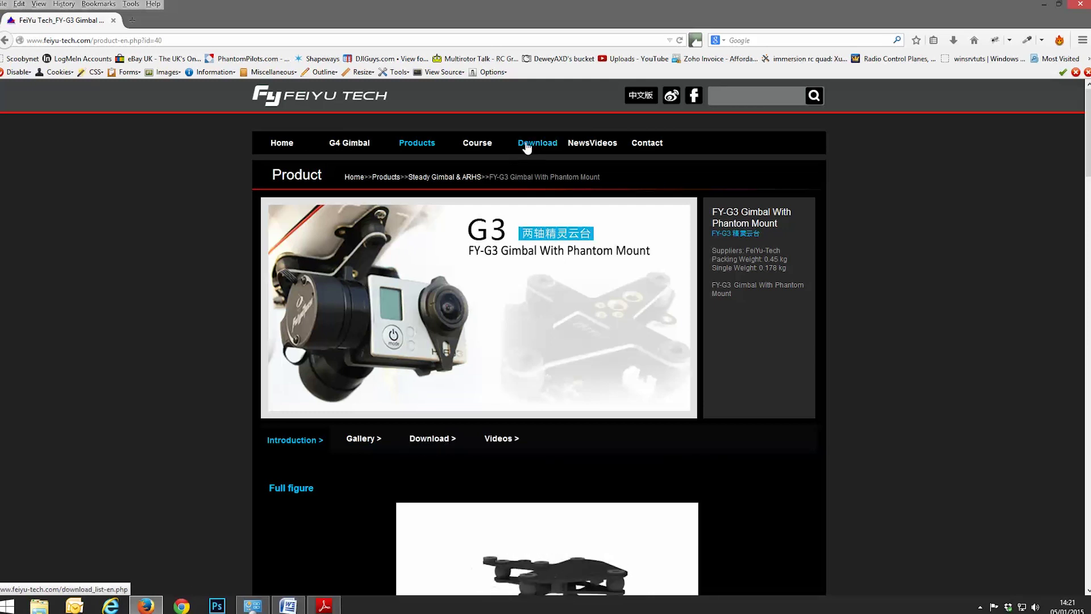
From the G3 Download list, save the CP2102 USB Drive archive
click(431, 439)
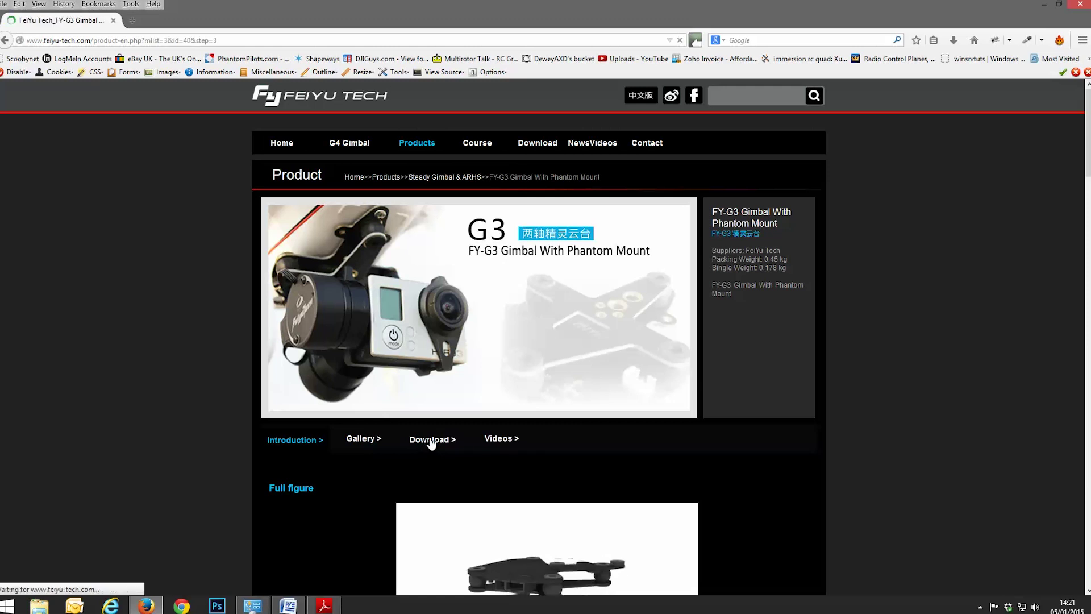
scroll(430, 446, down, 5)
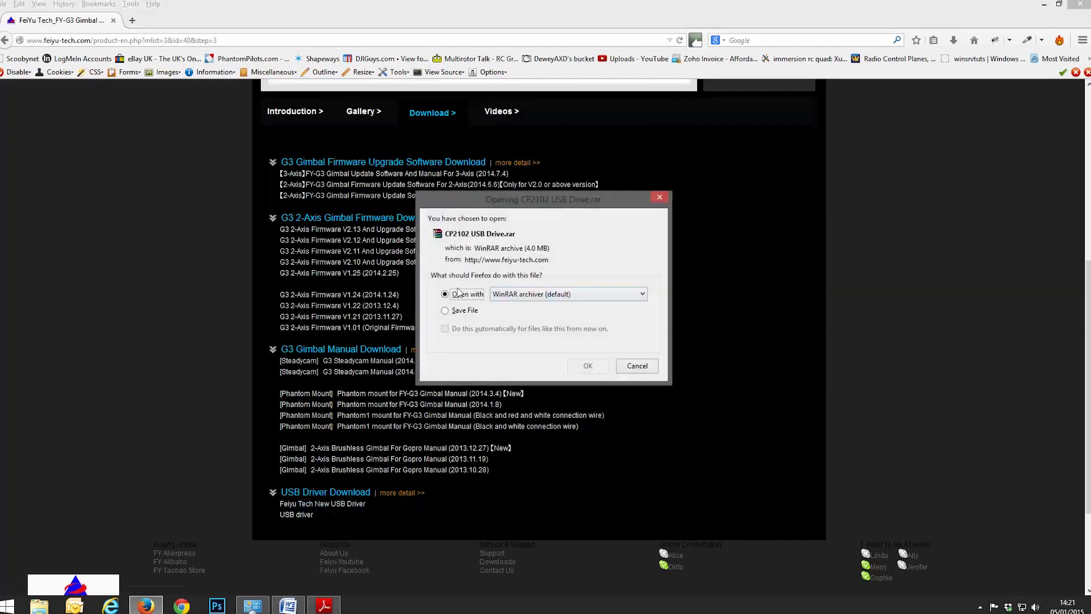
click(446, 311)
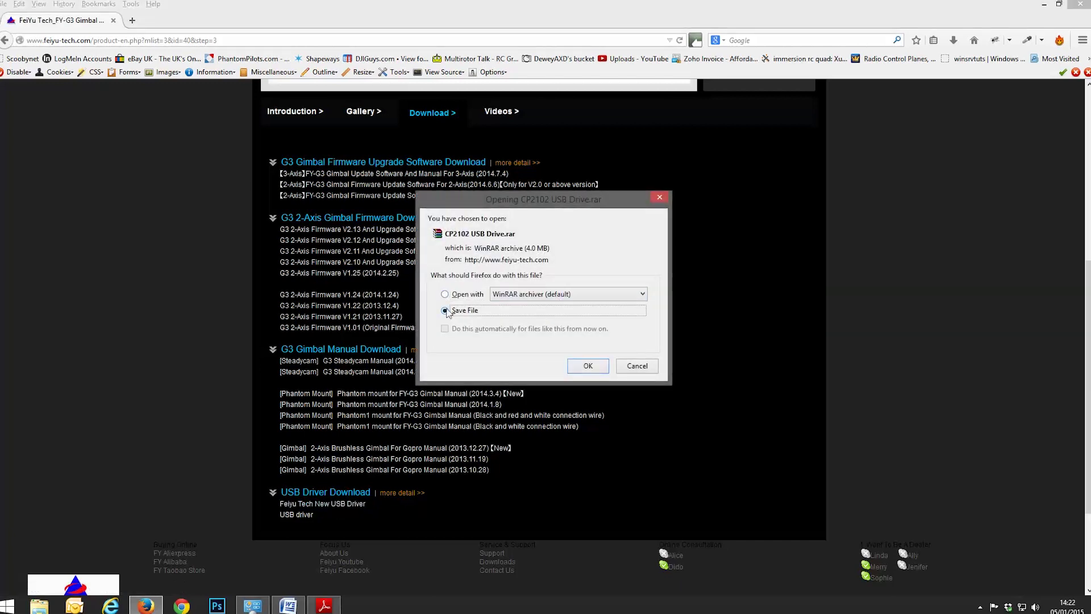
click(585, 367)
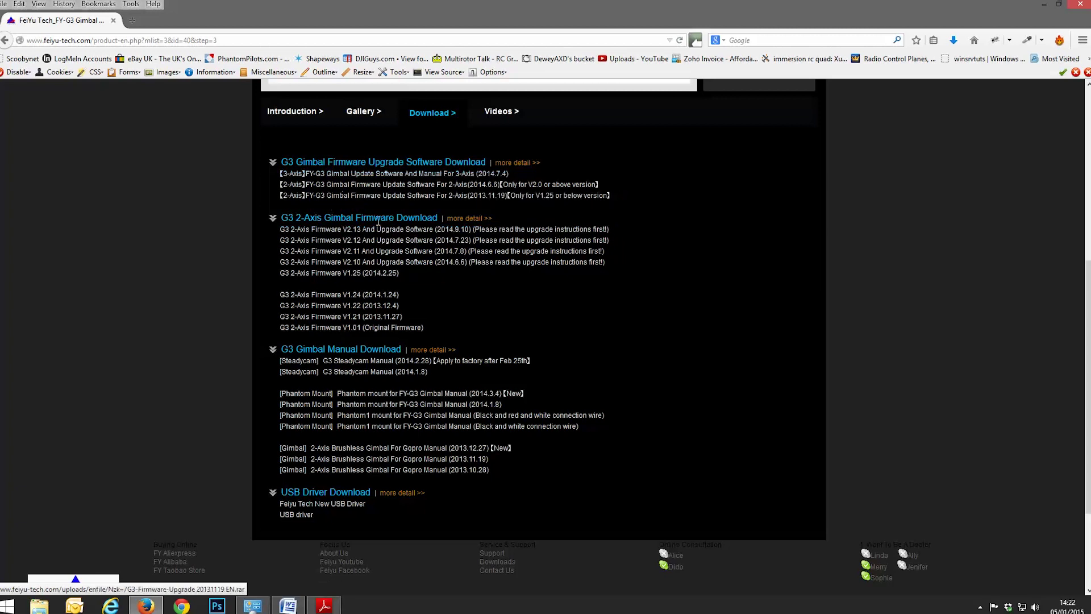
Save the G3 2-Axis Gimbal Firmware V2.13 archive to disk
click(365, 235)
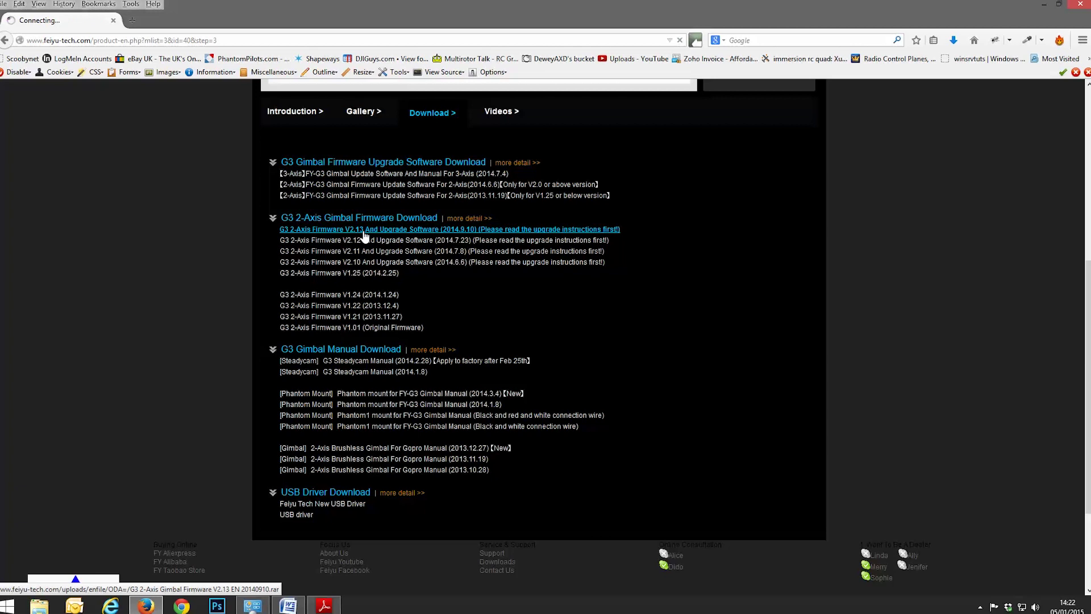
click(461, 310)
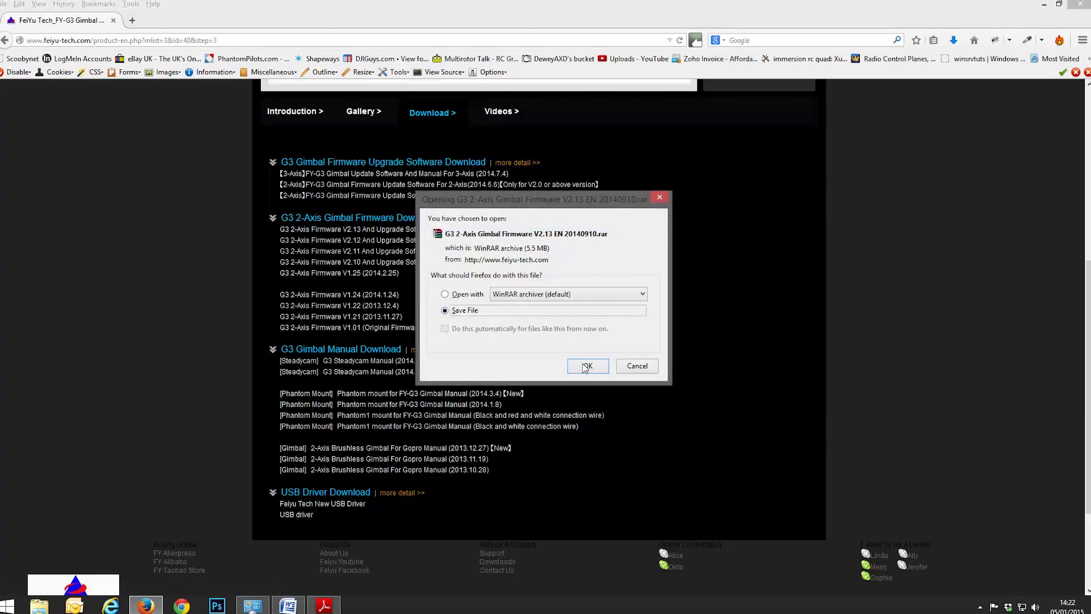
click(586, 367)
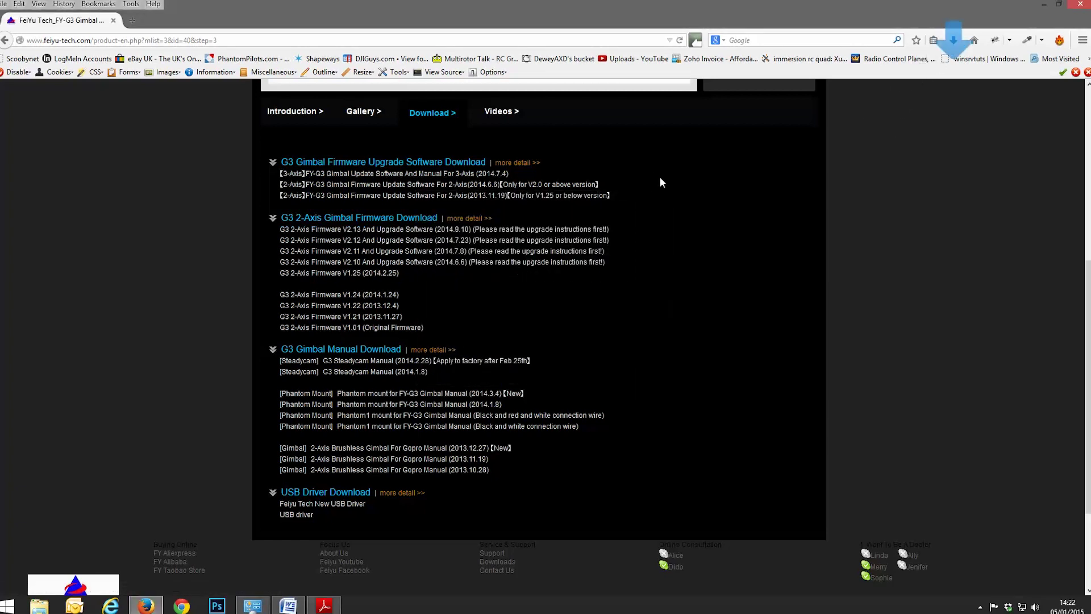
click(955, 41)
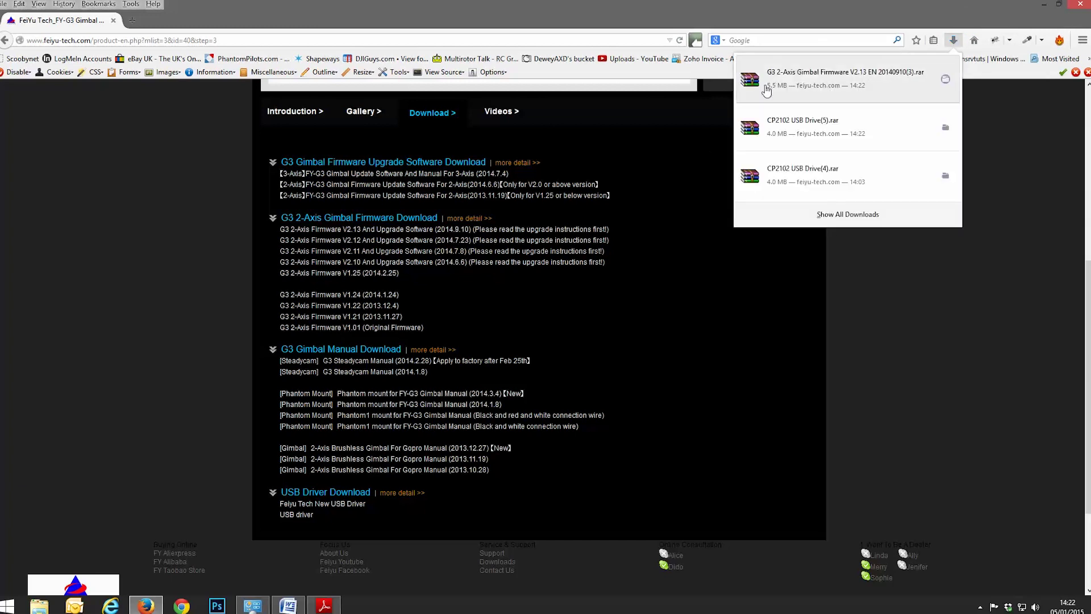
click(797, 88)
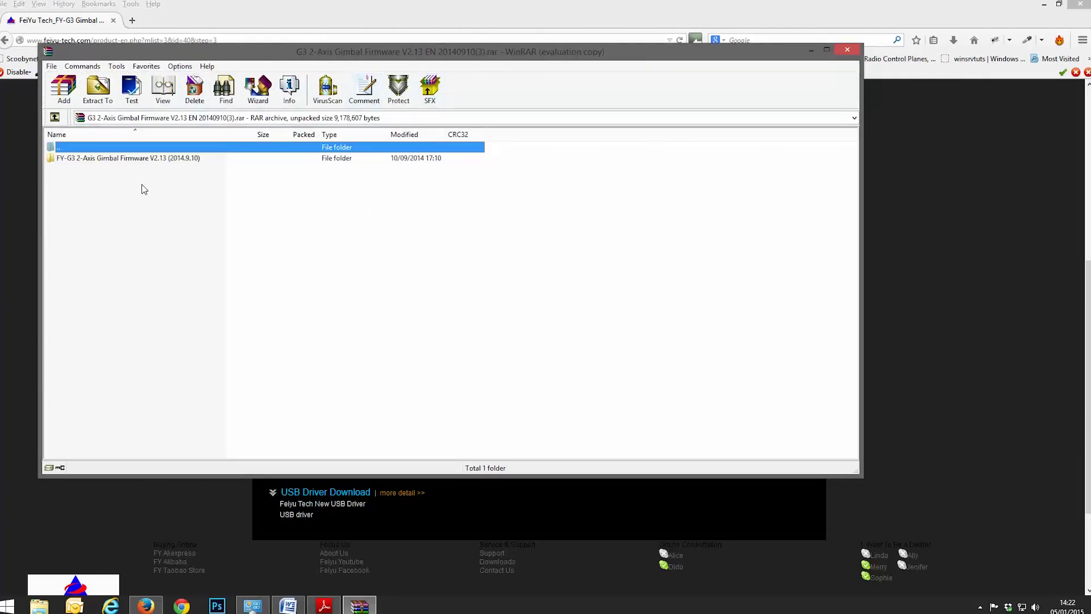
click(98, 94)
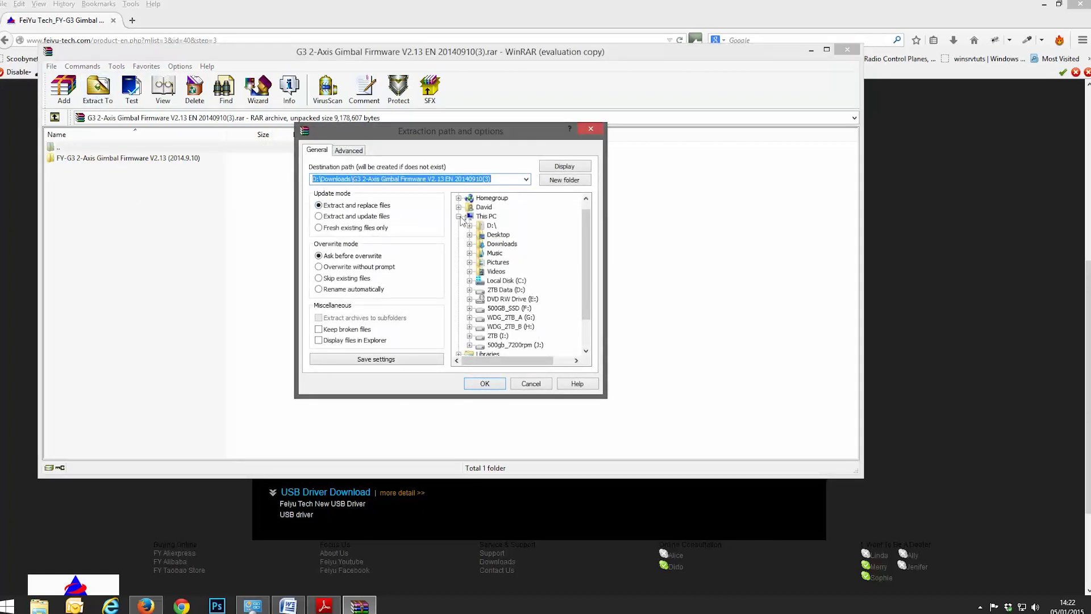
click(530, 384)
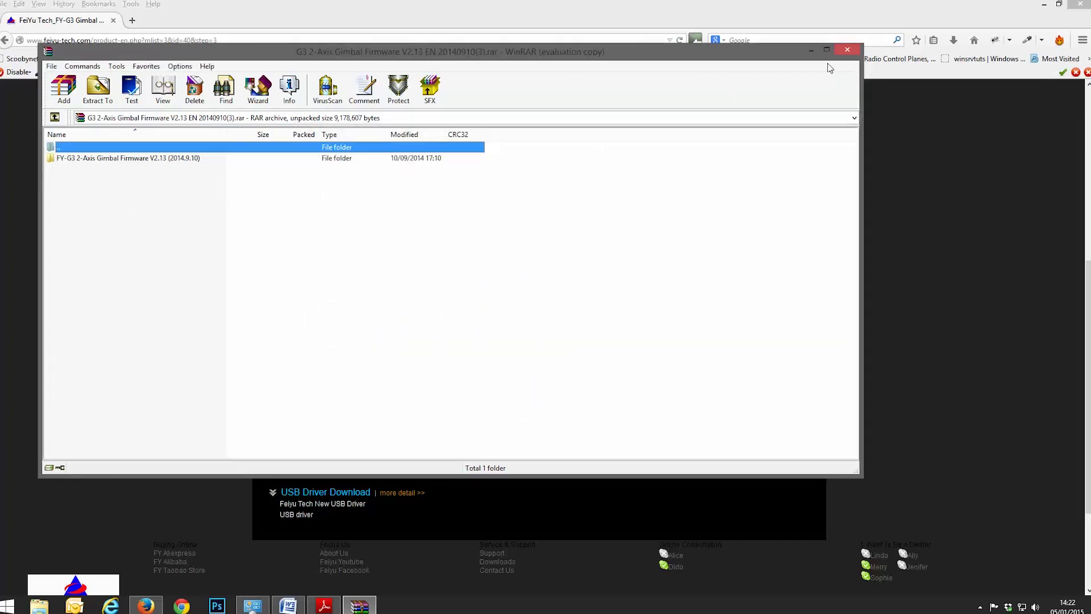
click(847, 51)
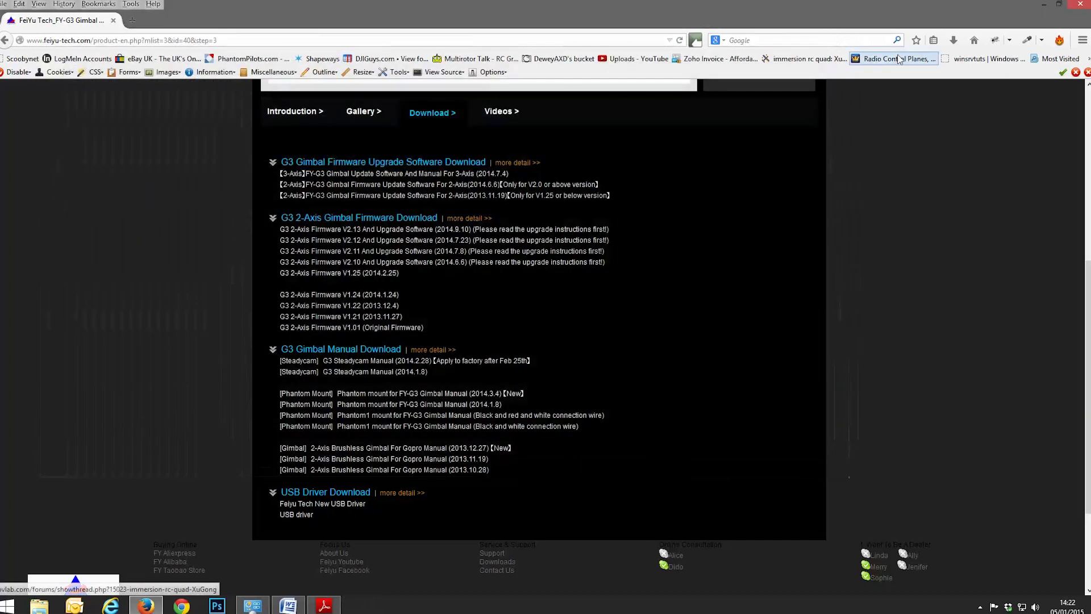
Minimise Firefox and open the desktop's CP2102 USB Drive folder, then CP210x_VCP_Windows
click(1044, 5)
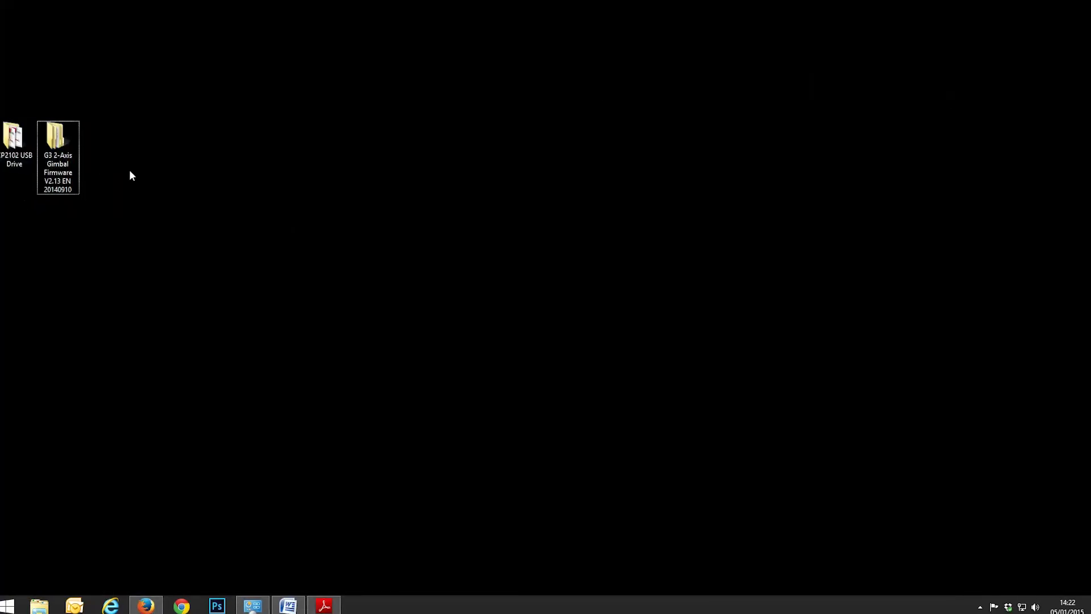
double_click(17, 157)
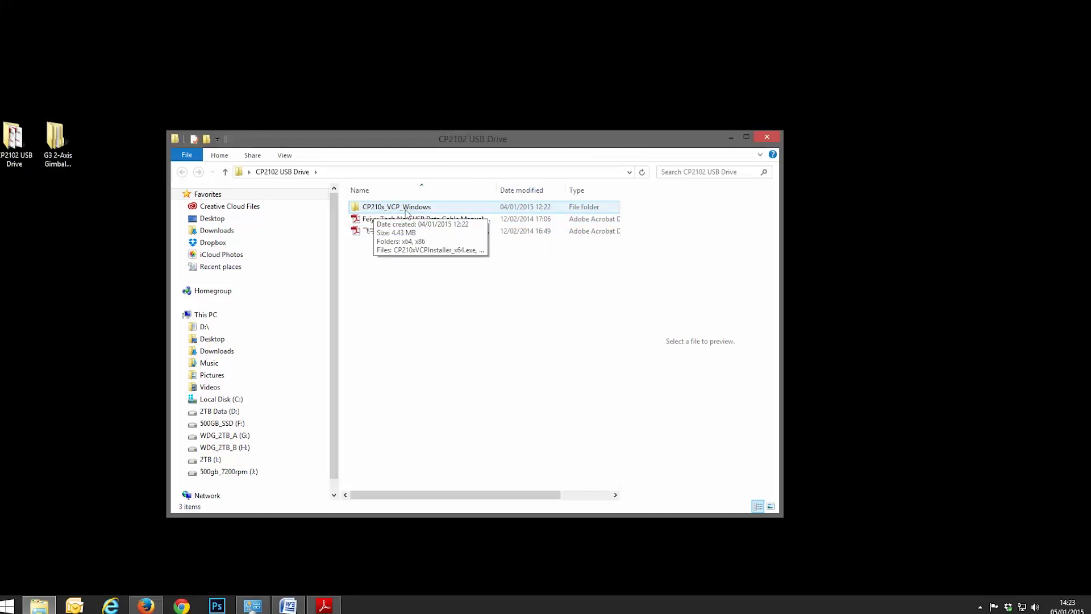
double_click(388, 209)
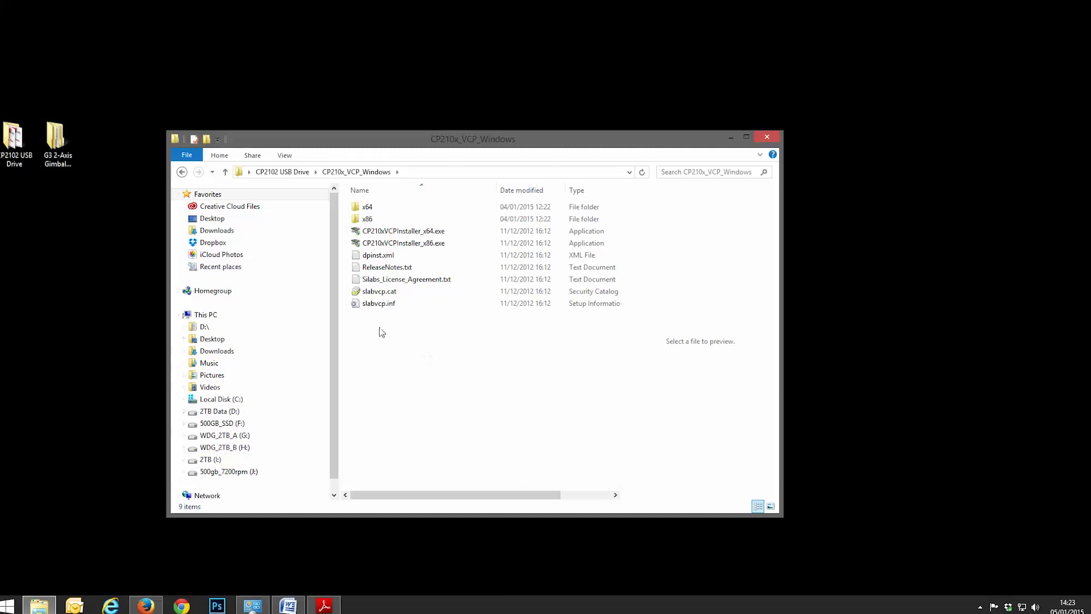
Check This PC's system properties to confirm 64-bit Windows, then close them
click(7, 605)
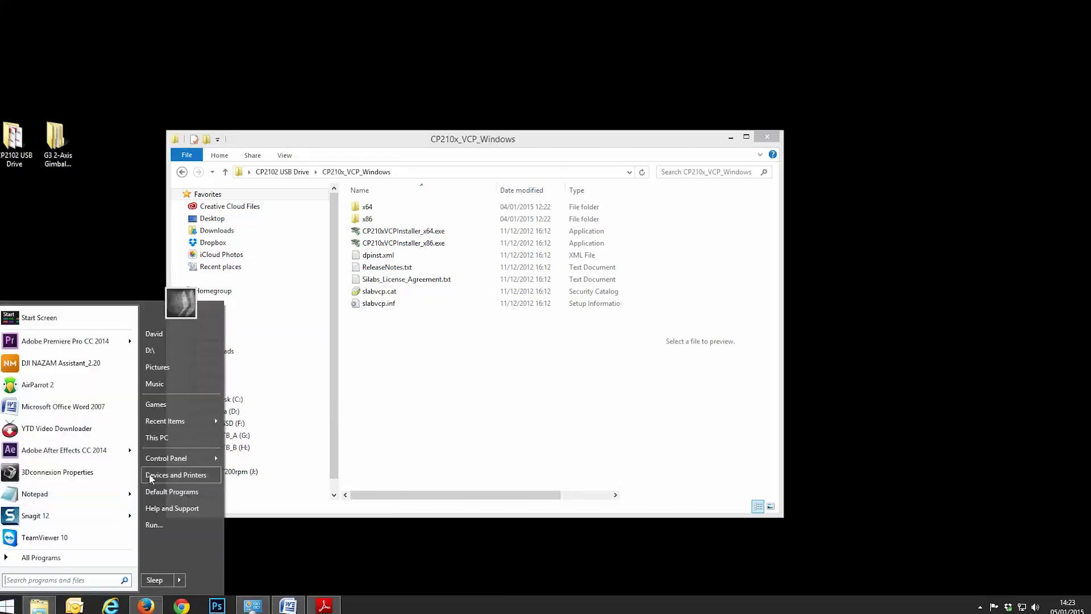
mouse_move(165, 456)
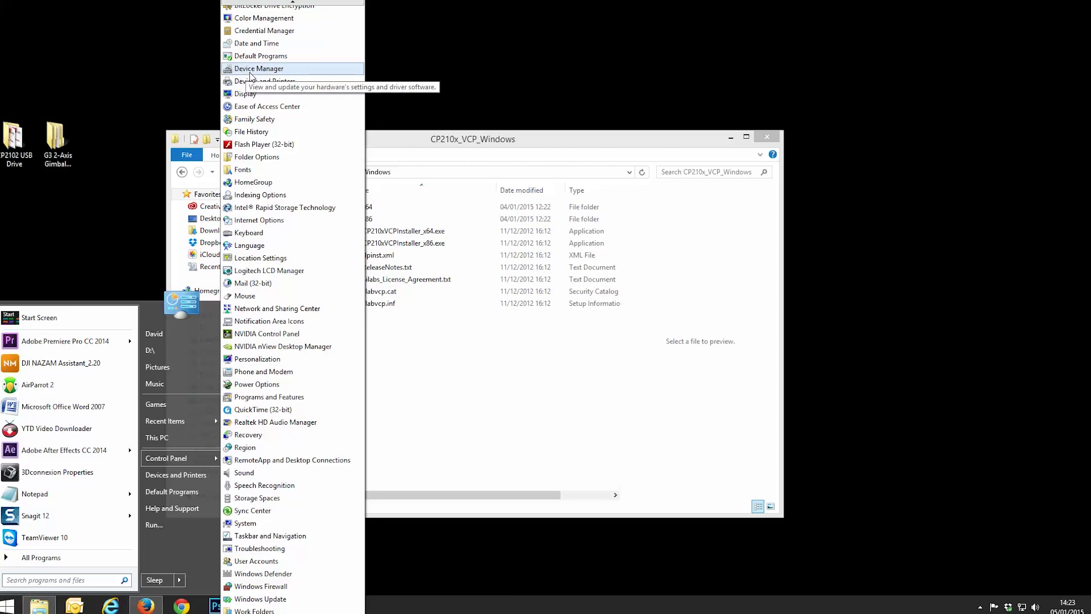
right_click(164, 441)
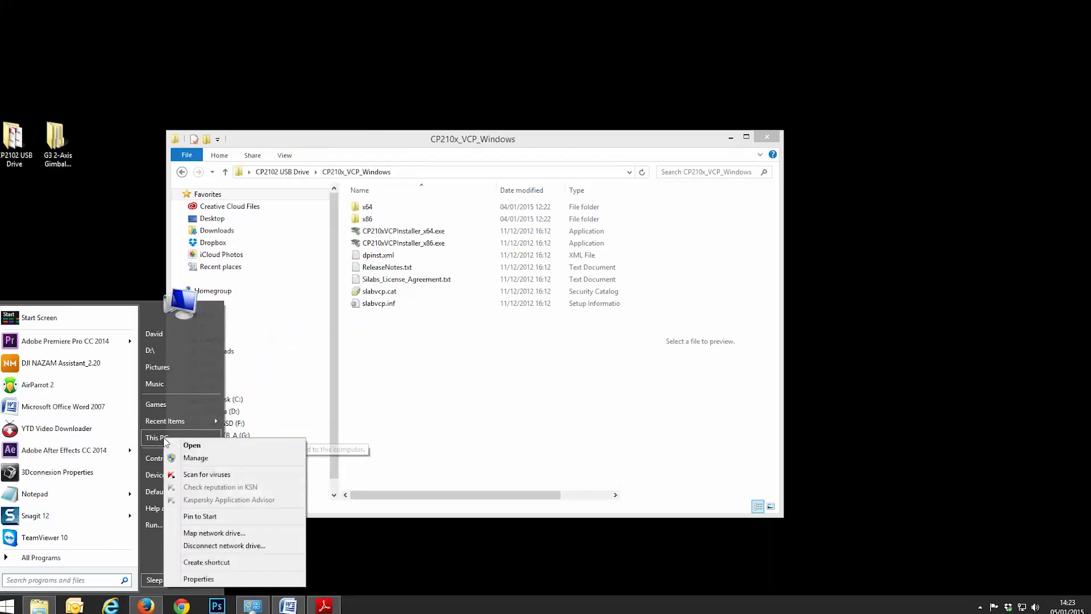
click(200, 579)
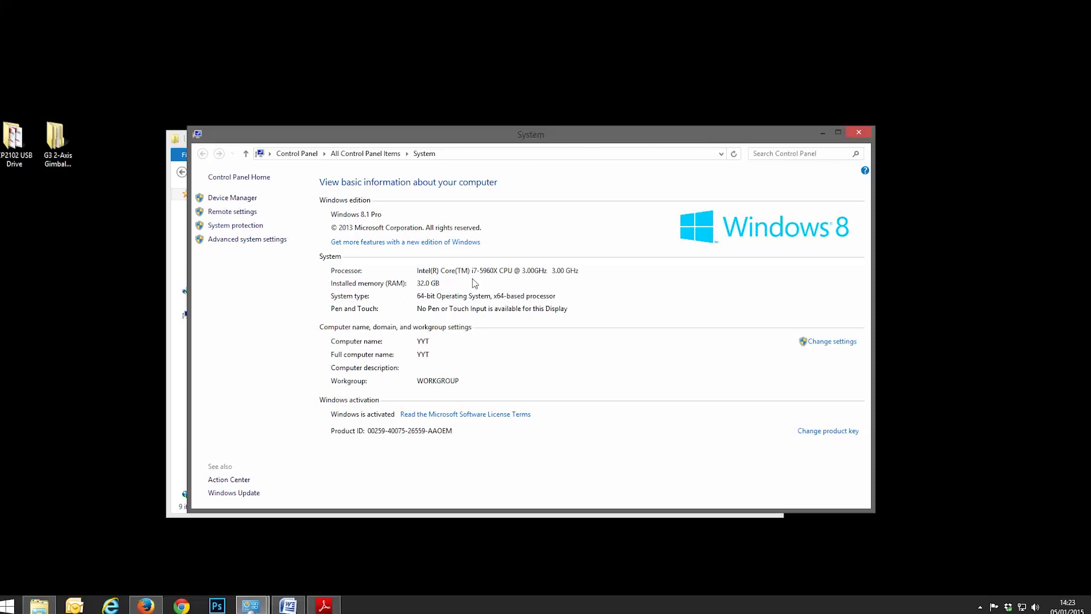
click(859, 135)
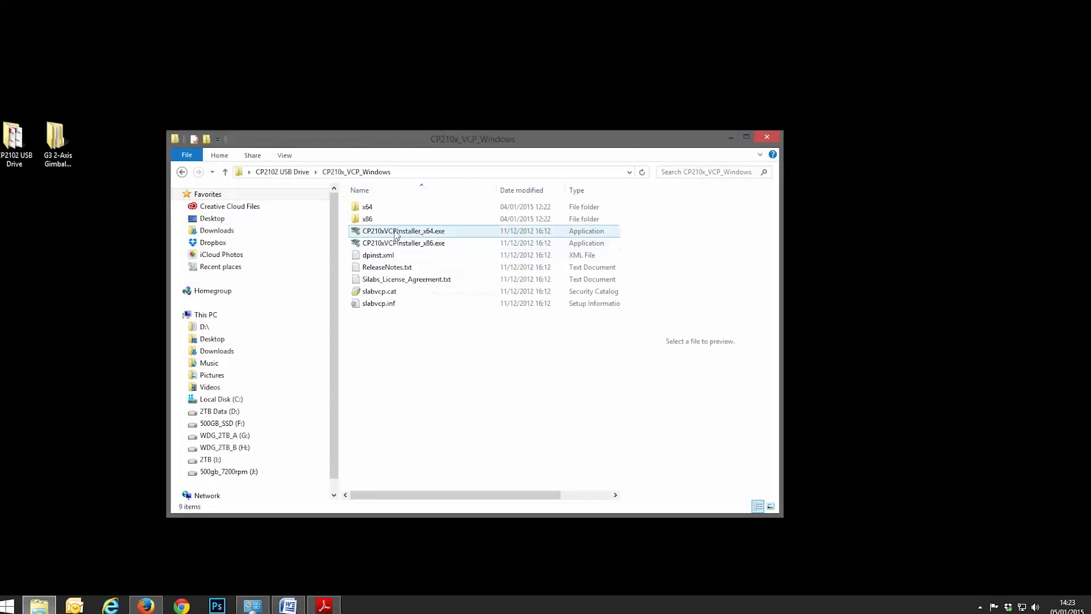
Run CP210xVCPInstaller_x64.exe, accept the licence and install the CP210x driver
double_click(407, 232)
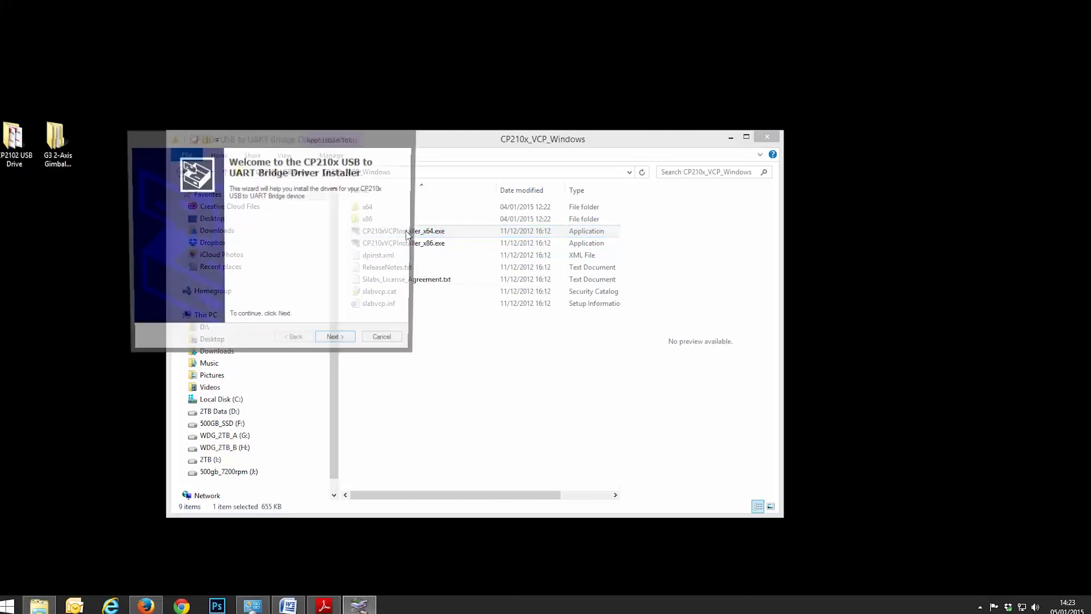
click(335, 342)
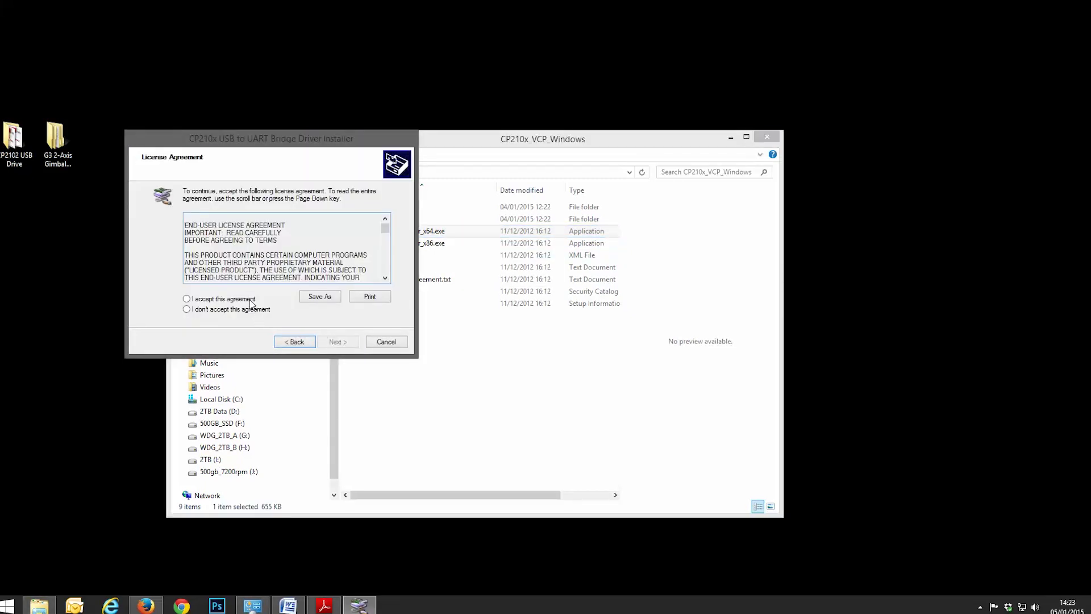
click(250, 300)
click(335, 342)
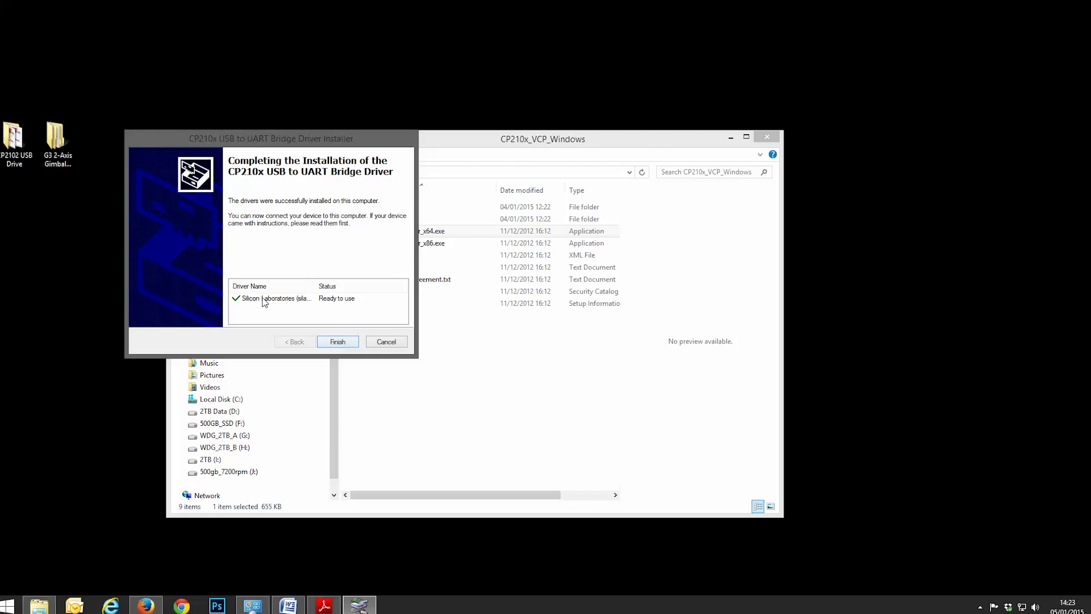
Finish the driver installer, close its folder, and open FY-G3 > G3 2-Axis Gimbal Update Software V2.0
click(337, 342)
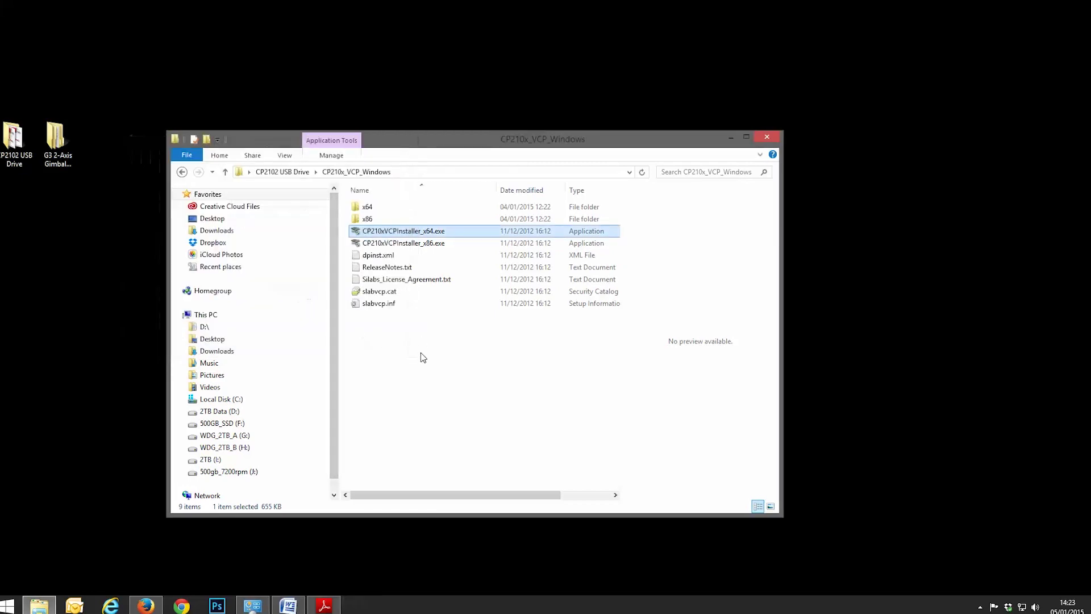
click(767, 138)
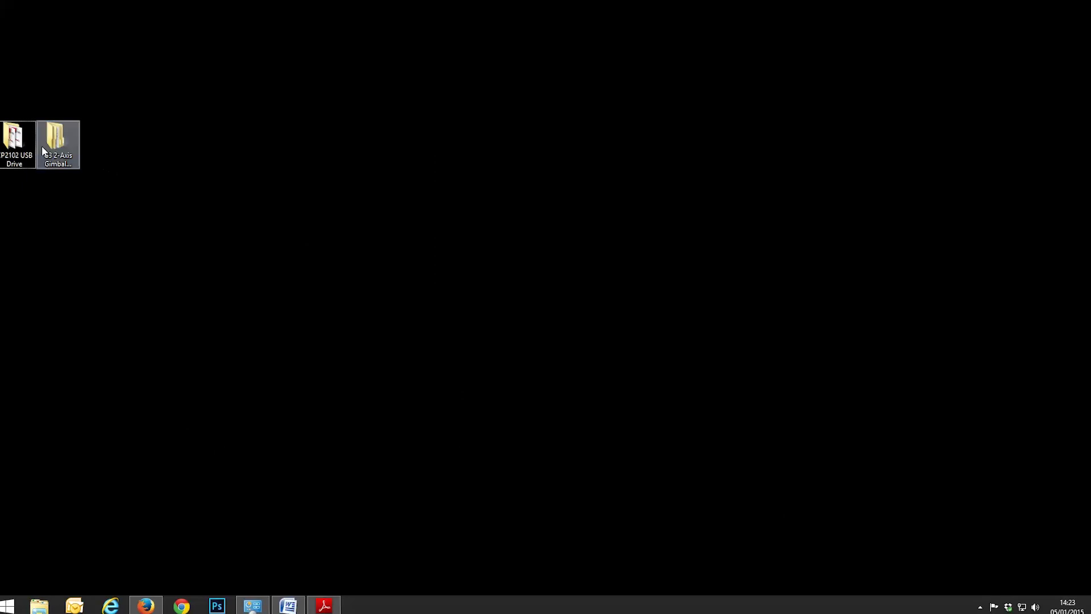
double_click(55, 141)
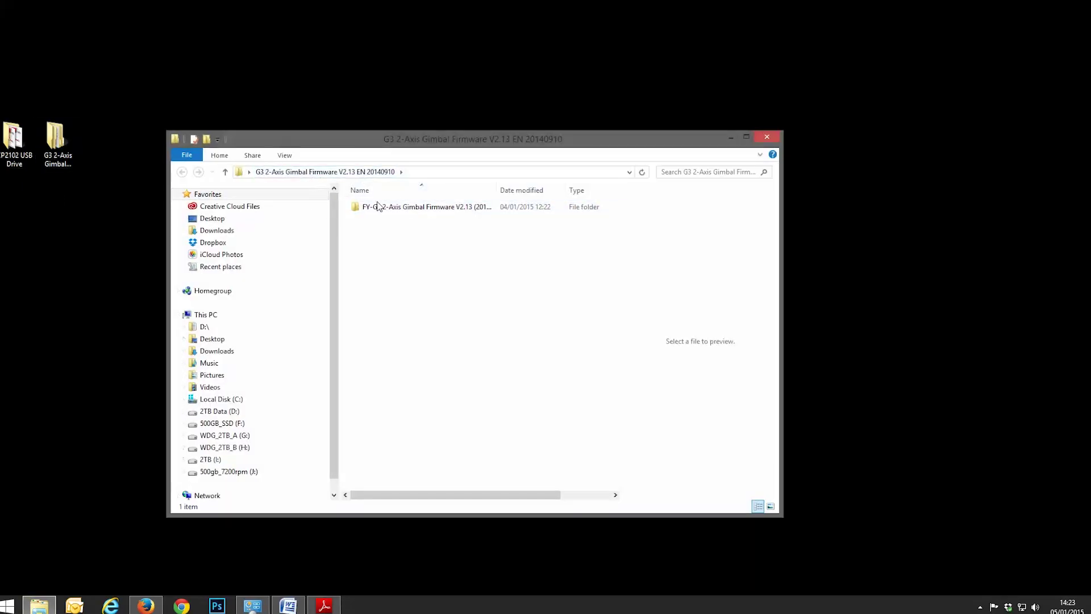
click(425, 208)
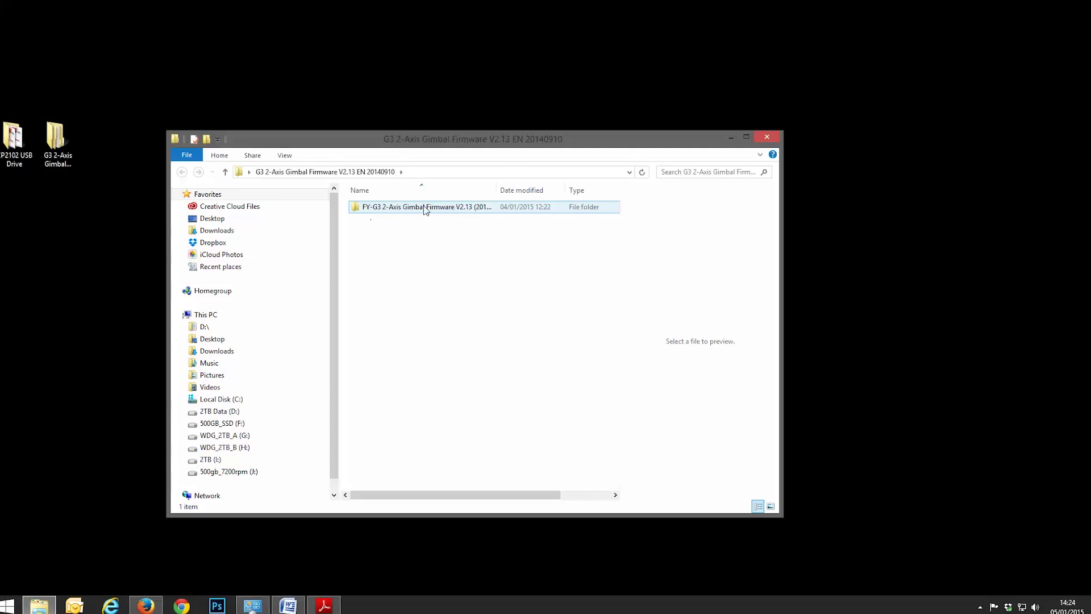
double_click(385, 212)
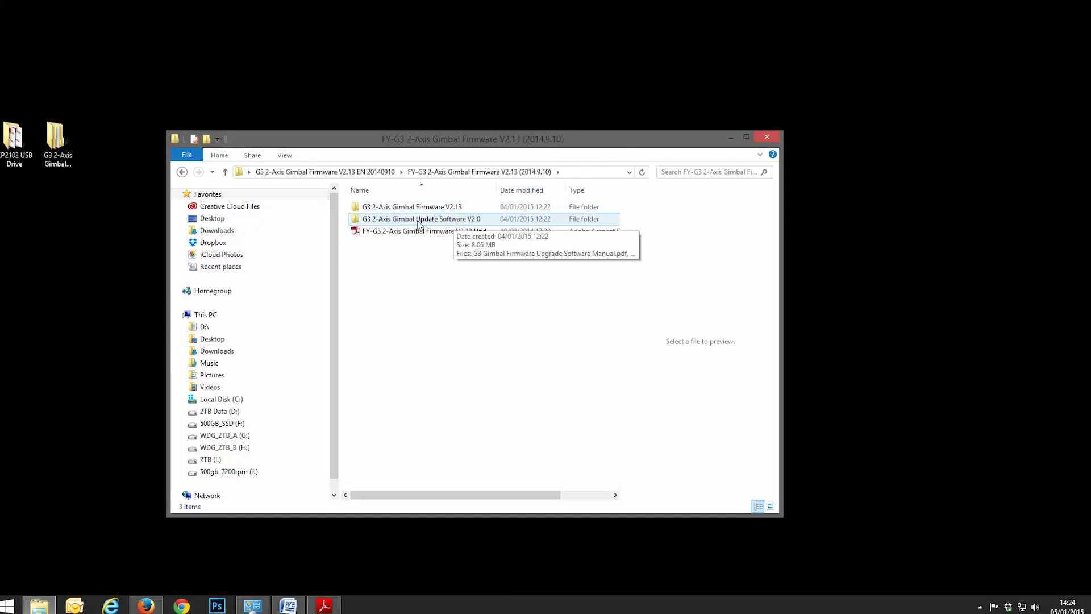
double_click(418, 223)
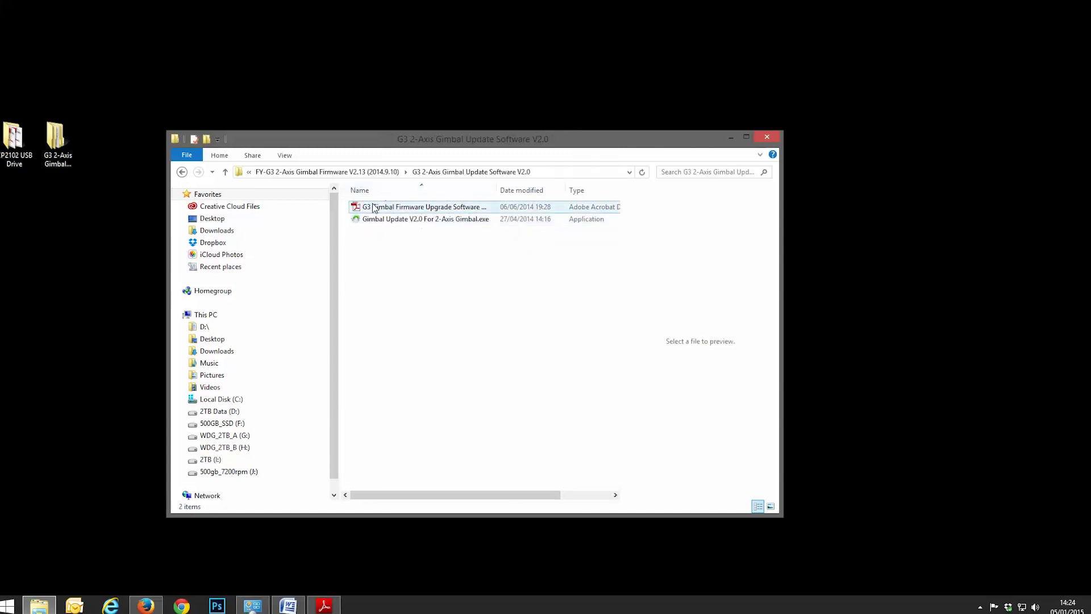
double_click(382, 227)
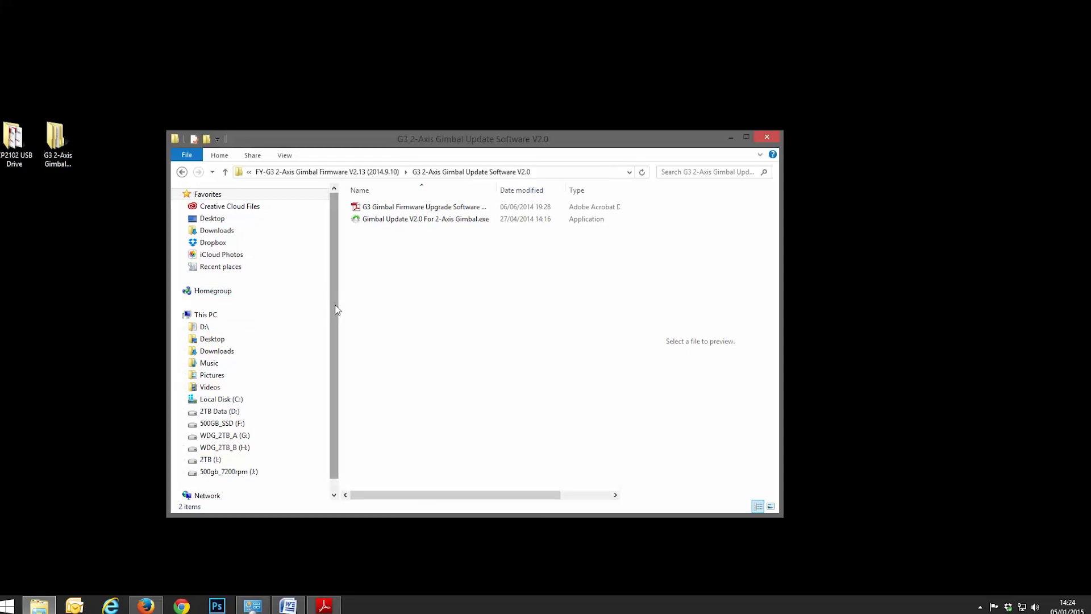
scroll(335, 310, down, 1)
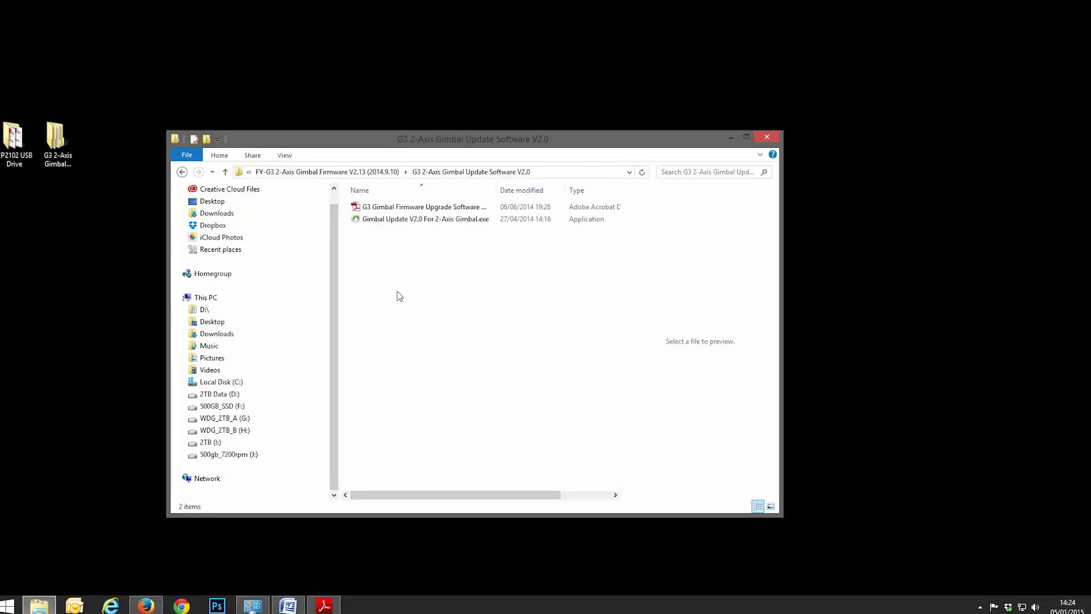
Launch Gimbal Update V2.0 For 2-Axis Gimbal.exe and confirm the port stays COM3 at 115200 baud
double_click(375, 222)
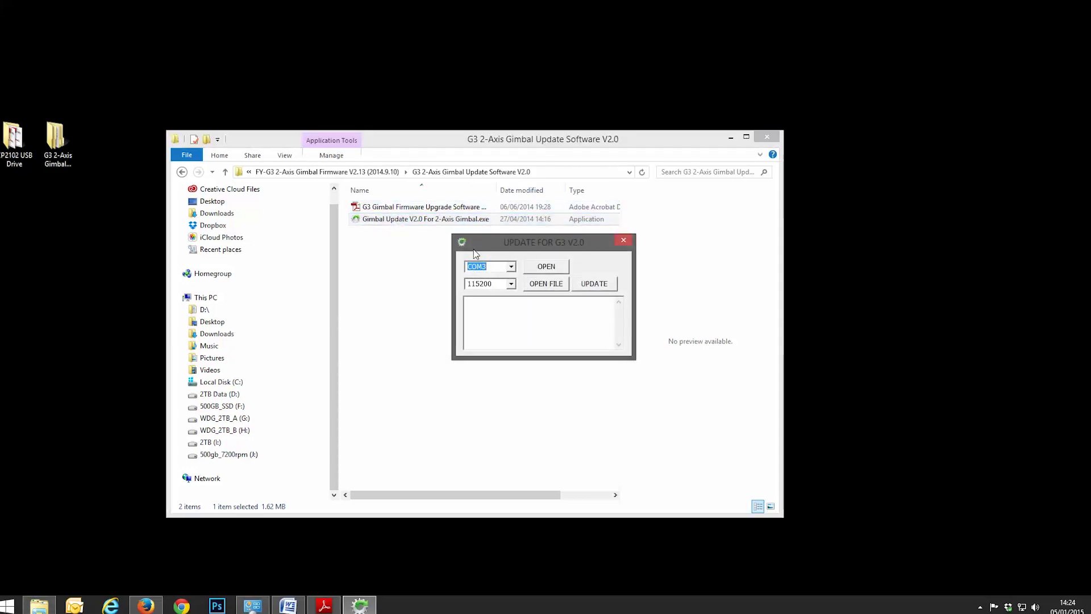
drag(547, 249, 518, 257)
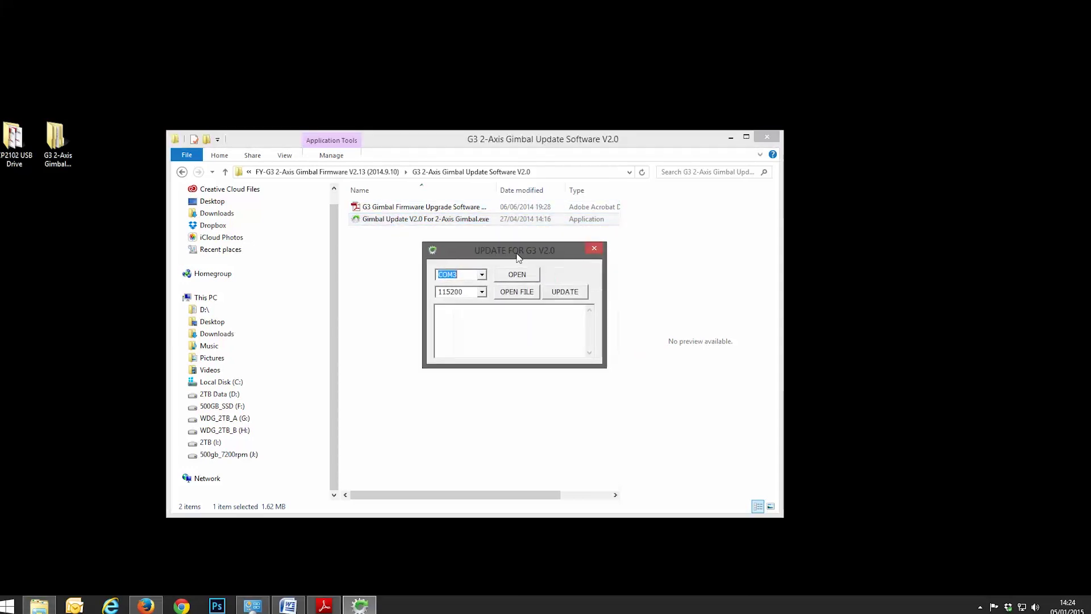
click(482, 276)
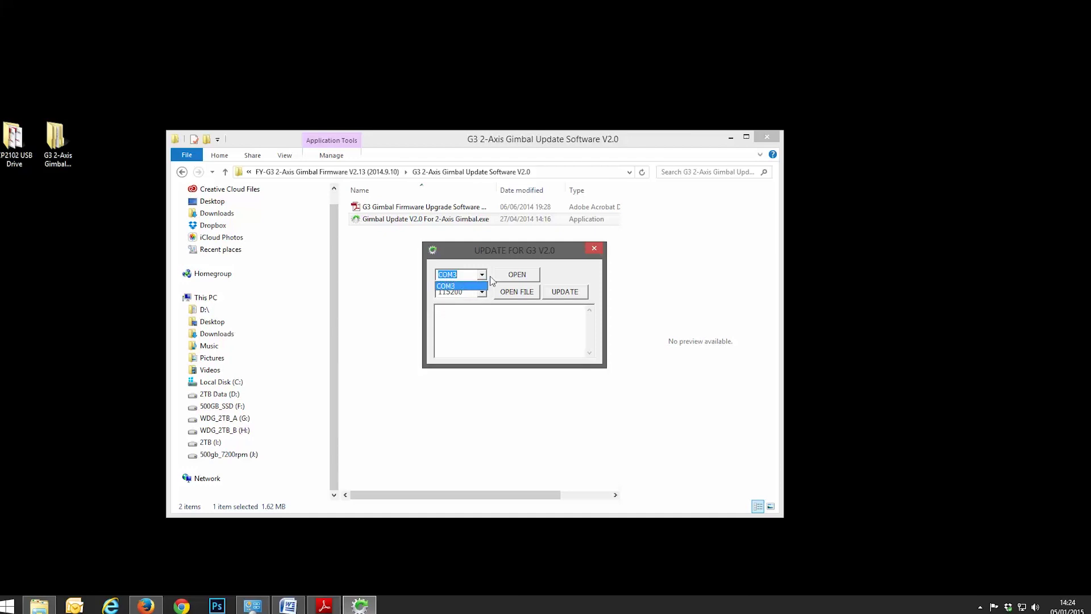
click(482, 276)
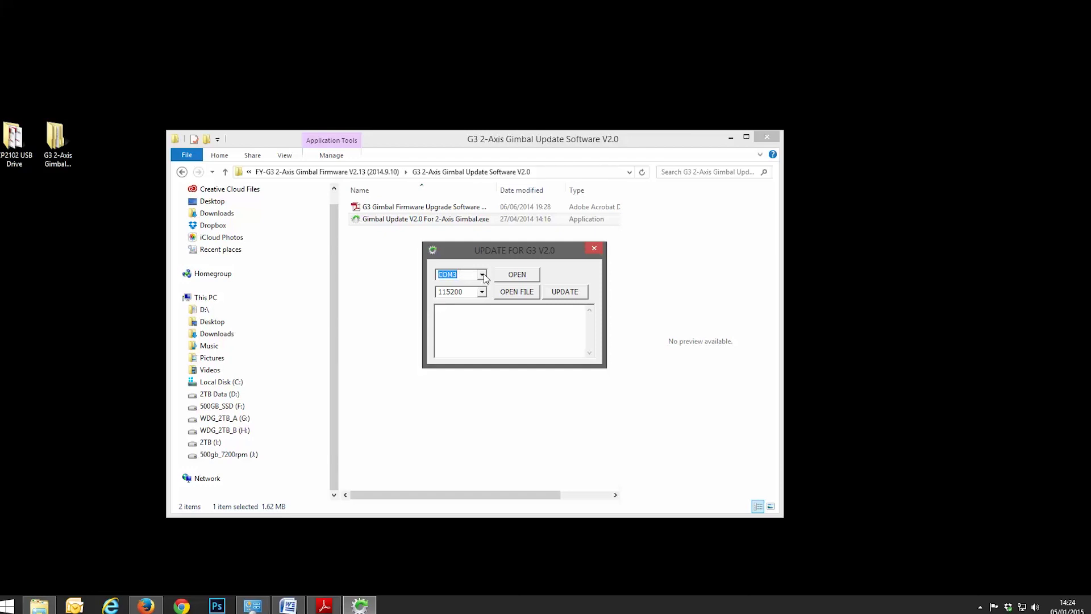
click(483, 275)
click(482, 276)
click(482, 276)
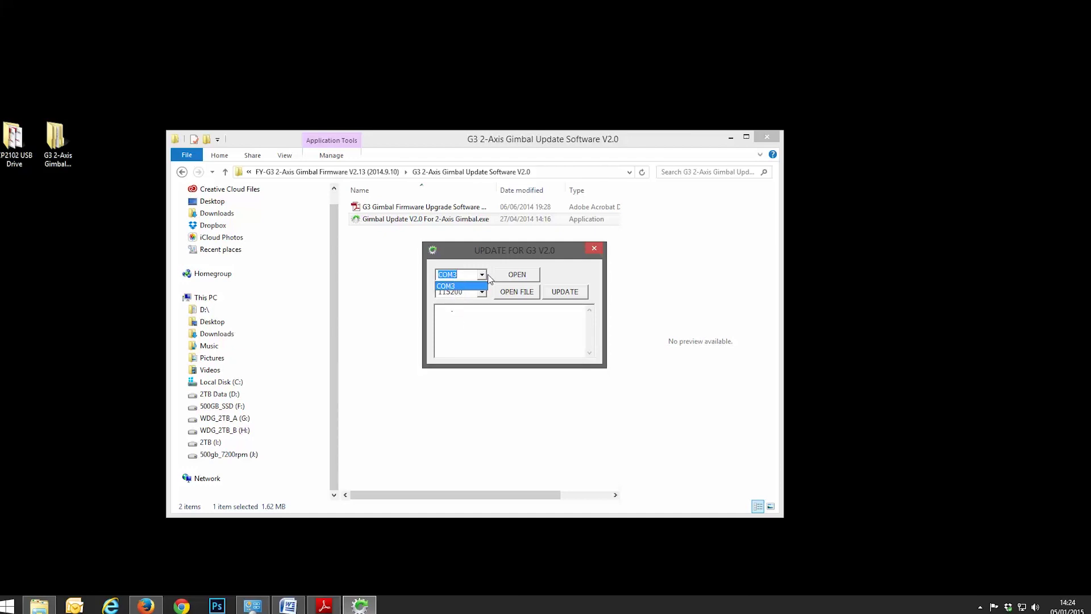
click(482, 276)
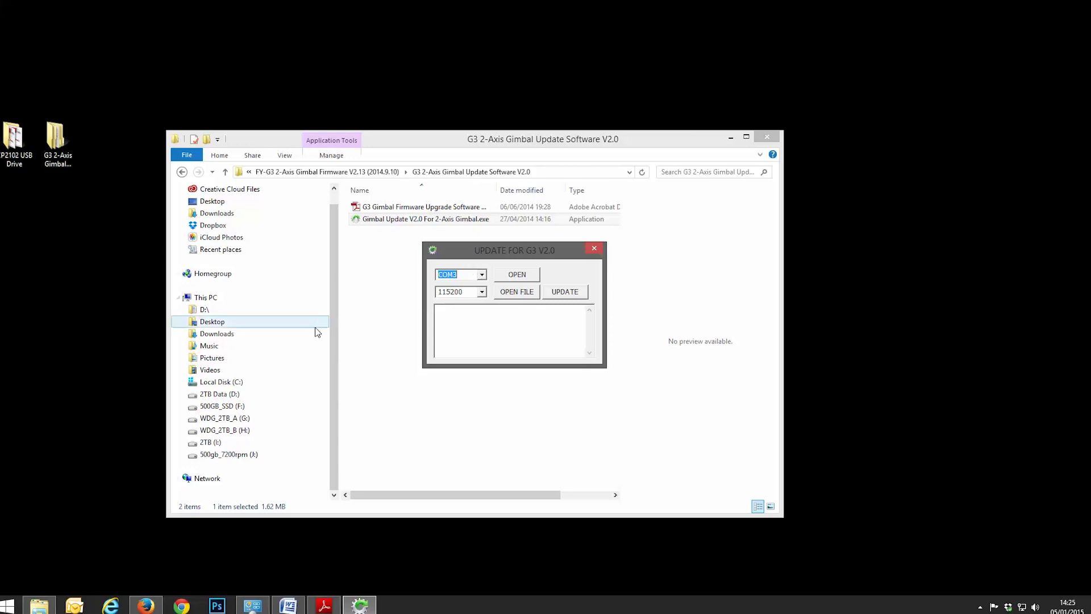
click(5, 608)
mouse_move(171, 458)
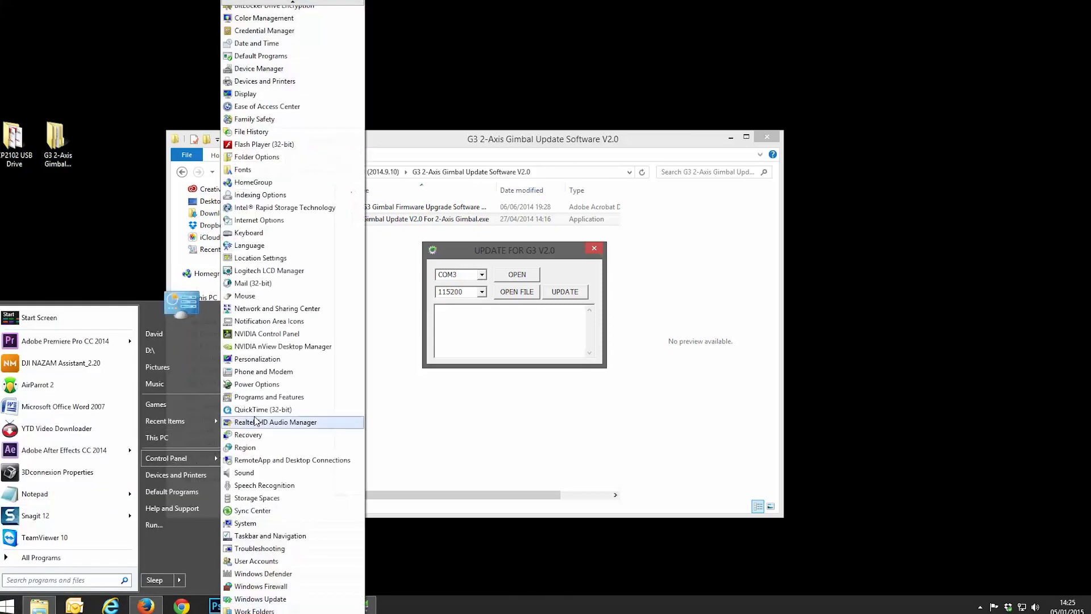
click(259, 69)
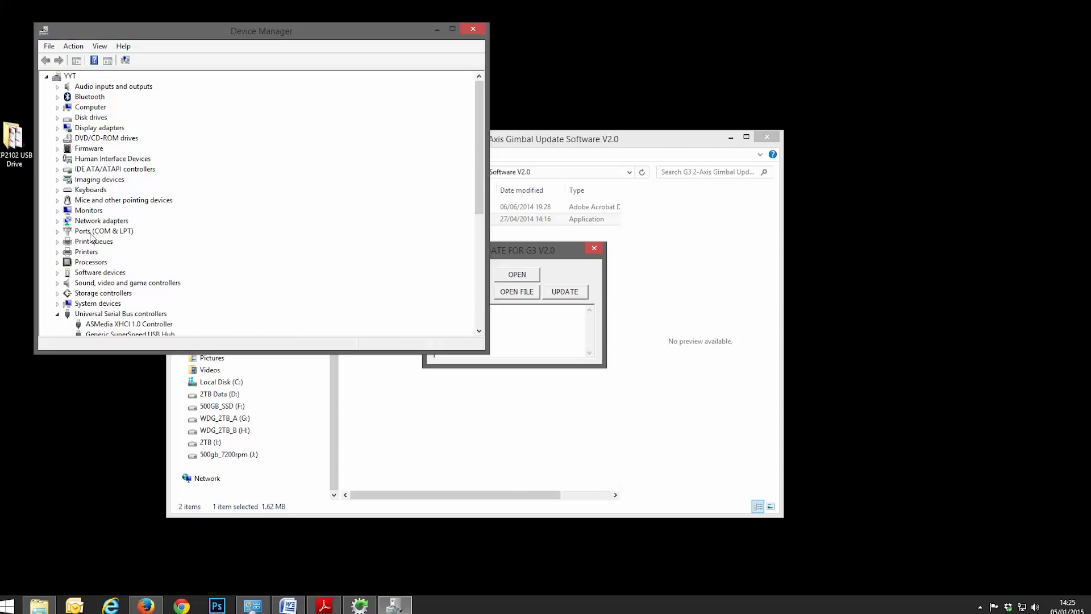
click(58, 231)
click(98, 243)
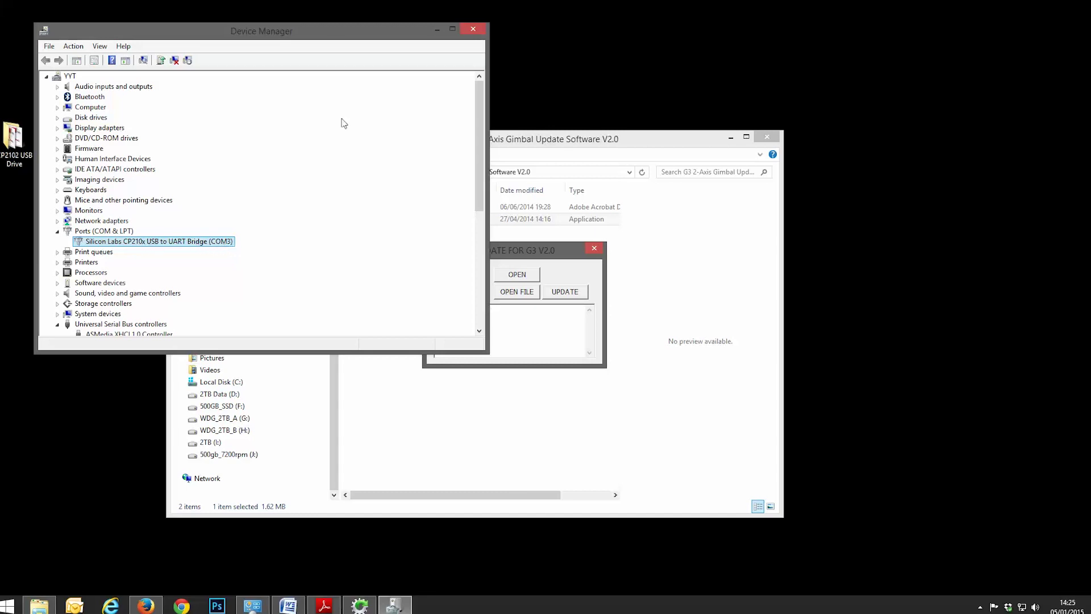
click(470, 32)
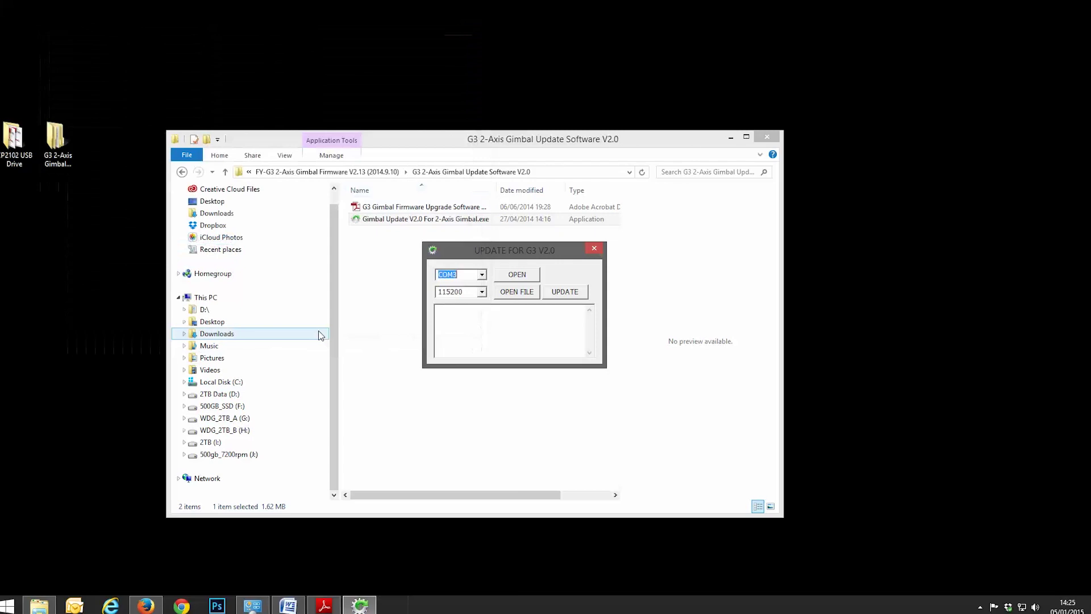
Open the COM3 connection in the UPDATE FOR G3 dialog
click(517, 278)
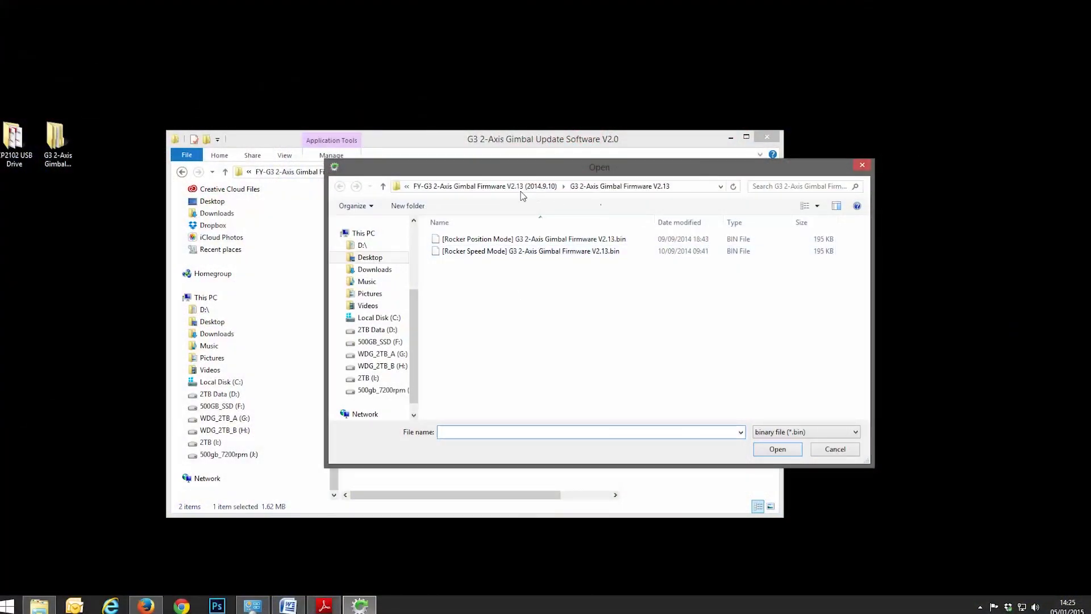
Load '[Rocker Speed Mode] G3 2-Axis Gimbal Firmware V2.13.bin' from Desktop > FY-G3 > G3 2-Axis Gimbal Firmware V2.13
click(362, 257)
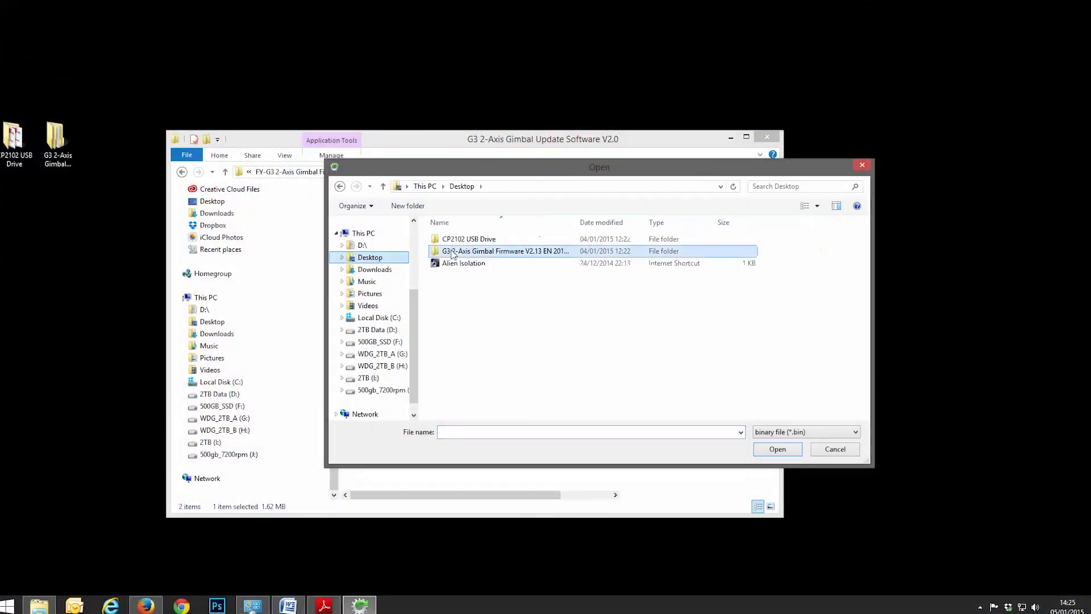
click(460, 252)
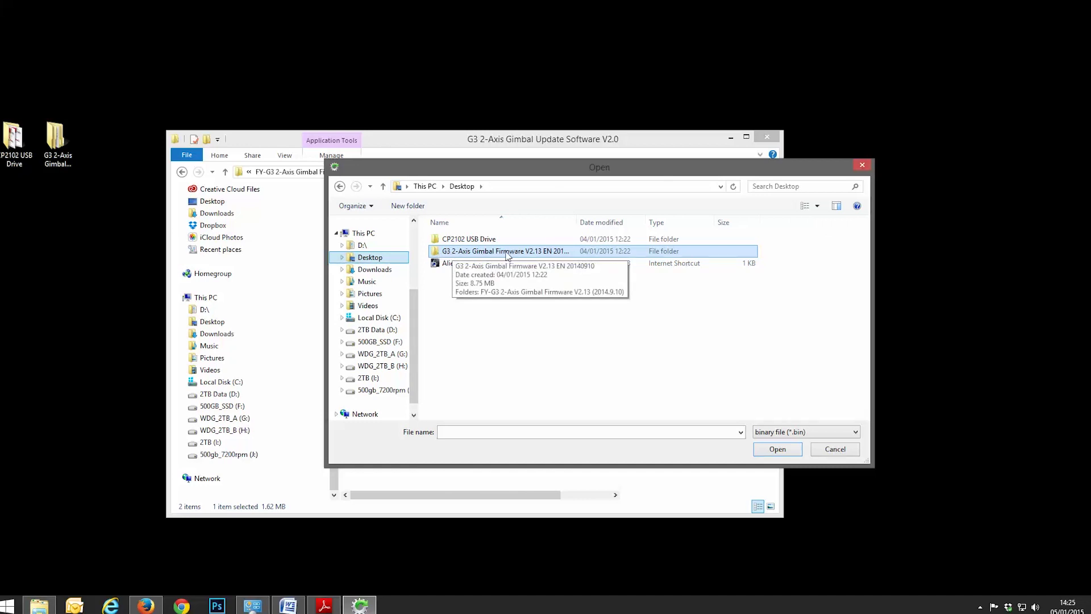
double_click(480, 251)
double_click(463, 242)
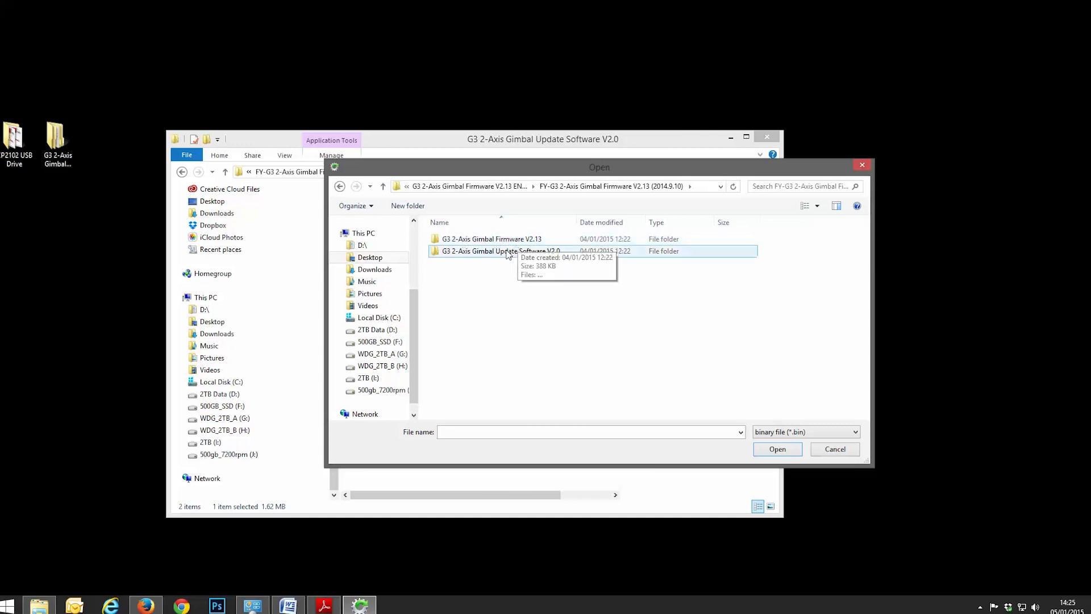
double_click(509, 242)
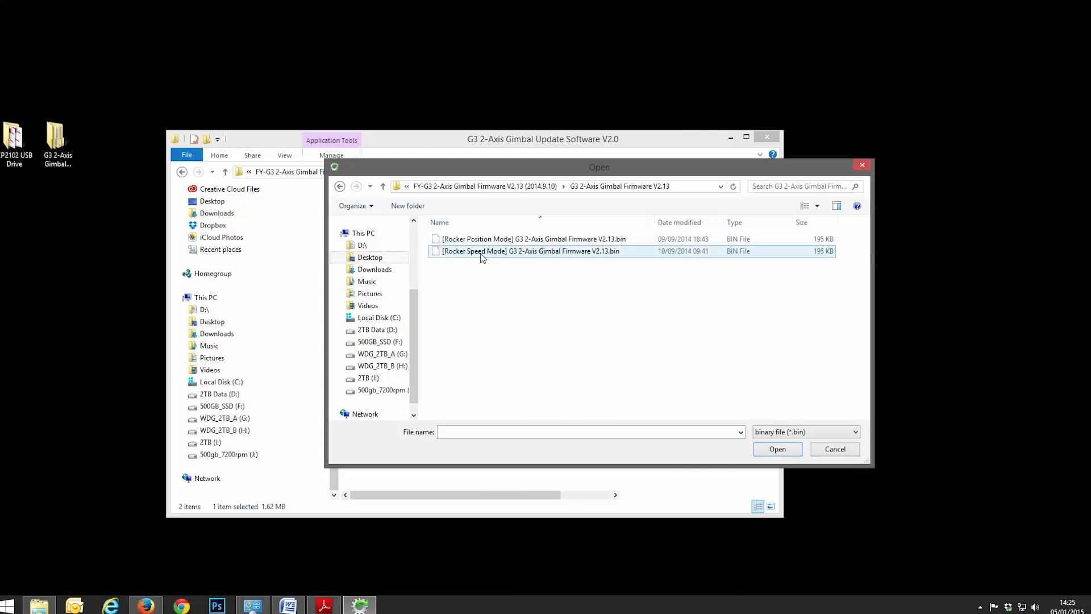
double_click(462, 254)
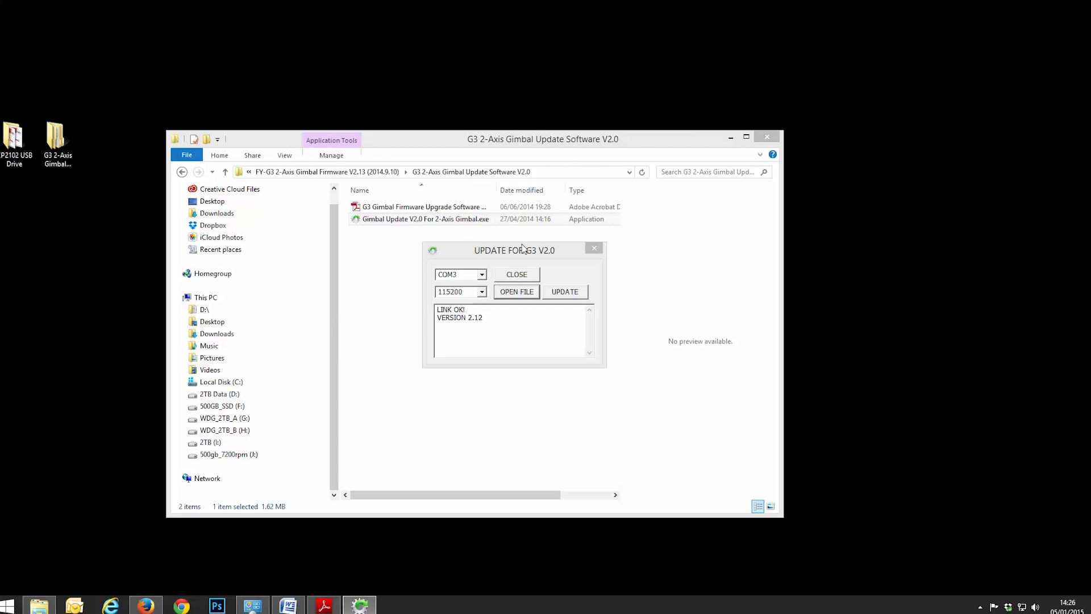
Flash the V2.13 firmware, acknowledge SEND OK, close COM3 and quit the updater
click(570, 292)
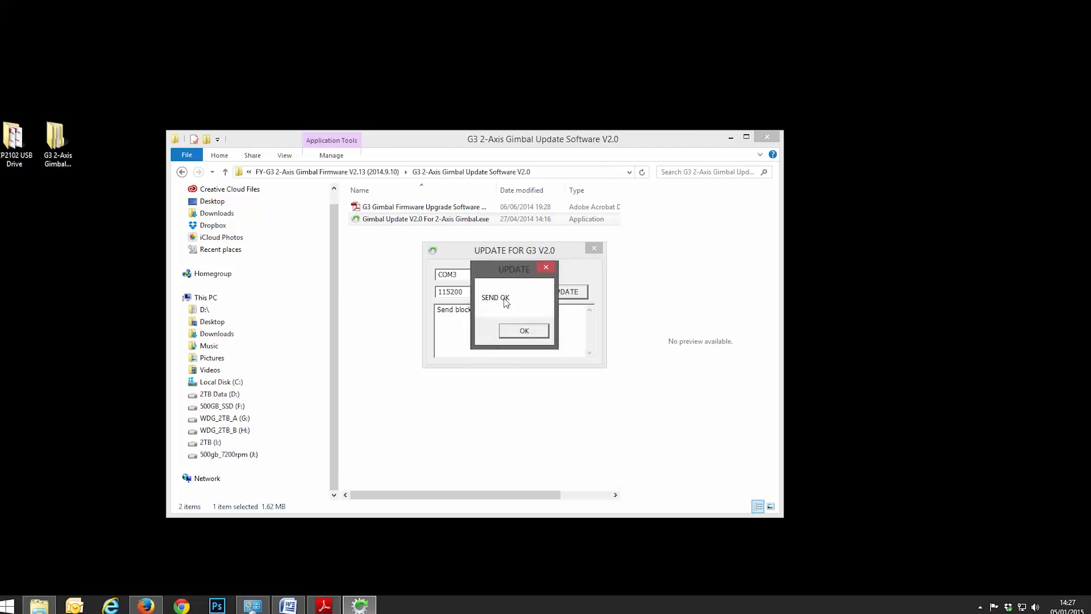
click(523, 334)
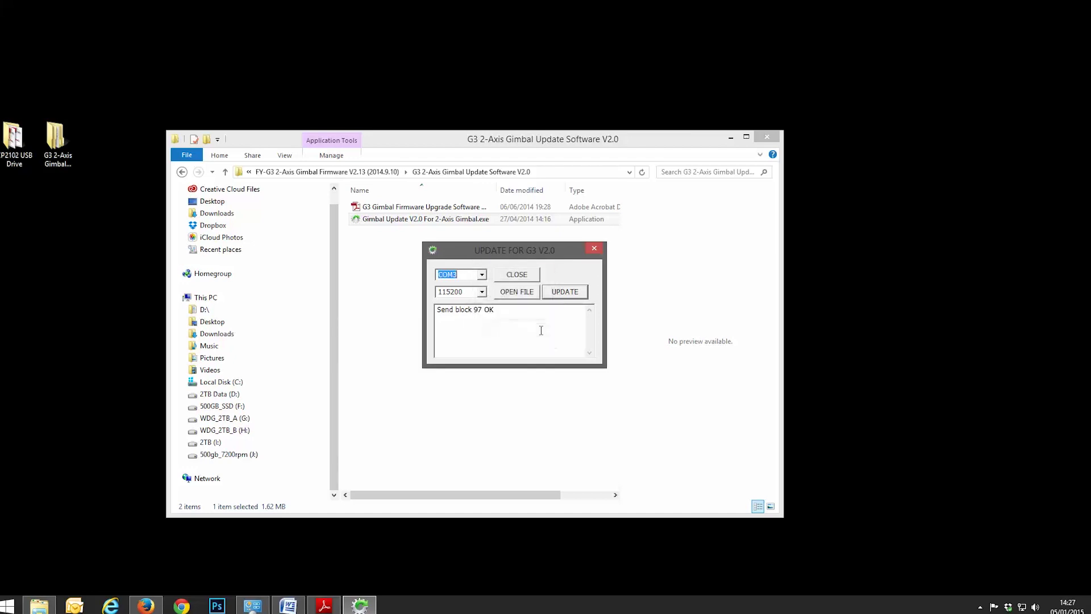
click(517, 275)
click(594, 248)
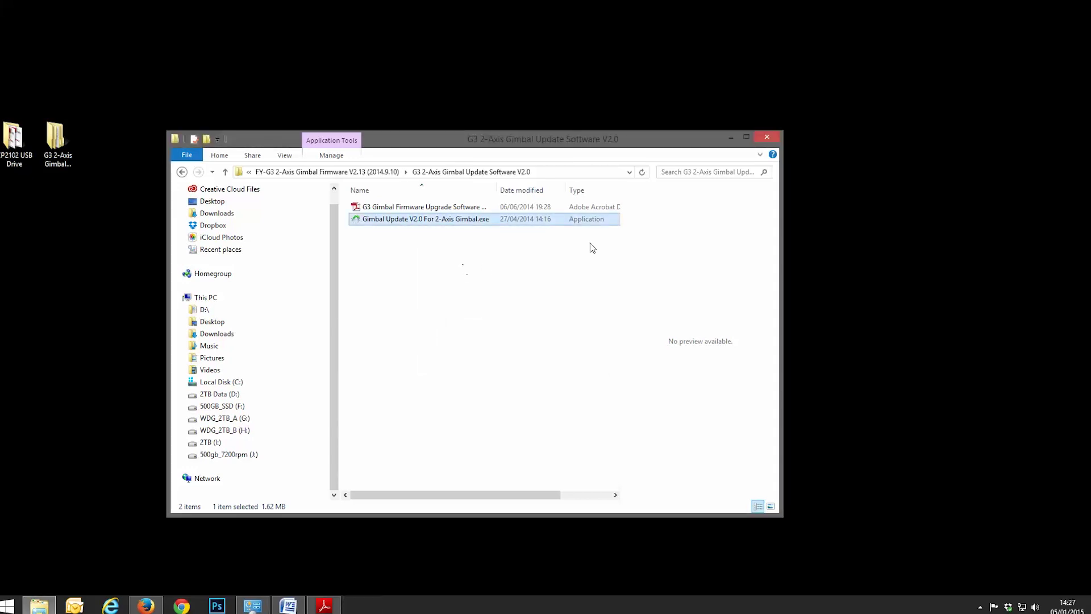
Close the File Explorer window
click(766, 137)
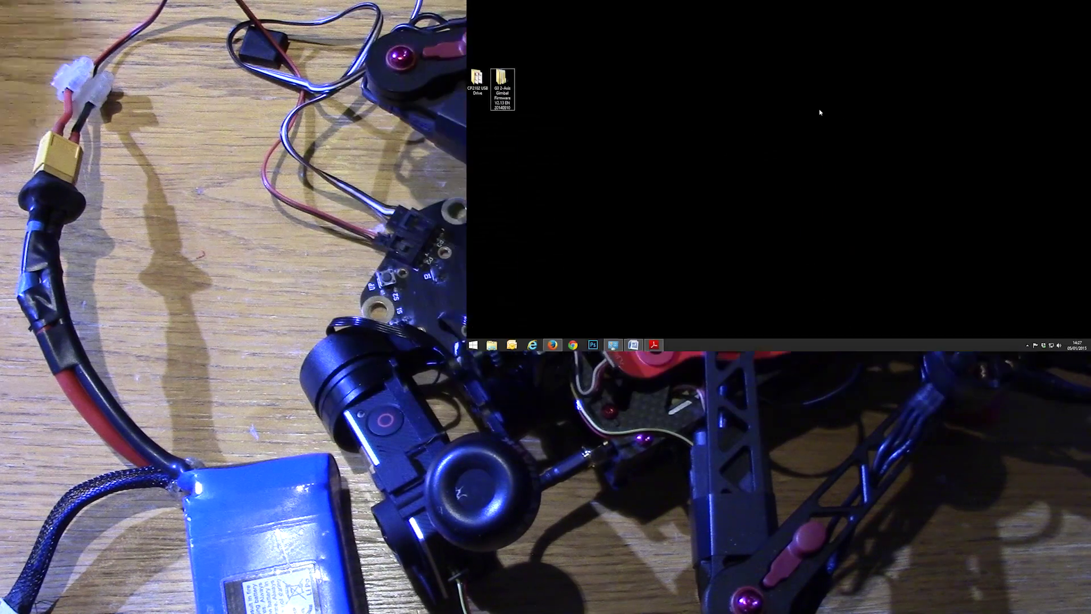